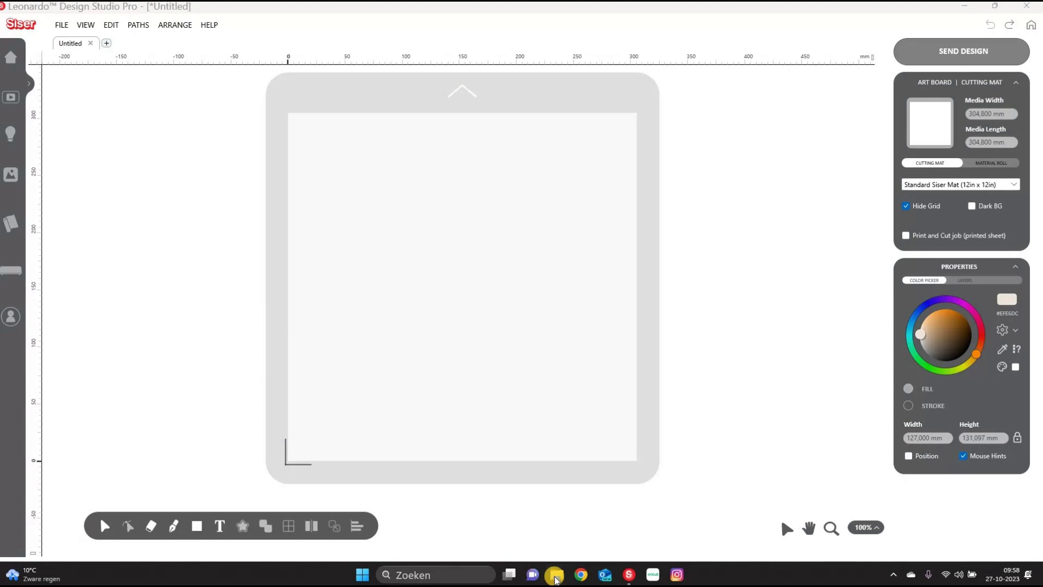
# - Open the Afbeeldingen folder in File Explorer, find the numbered cow images and move the window so the artboard is reachable
pyautogui.click(555, 576)
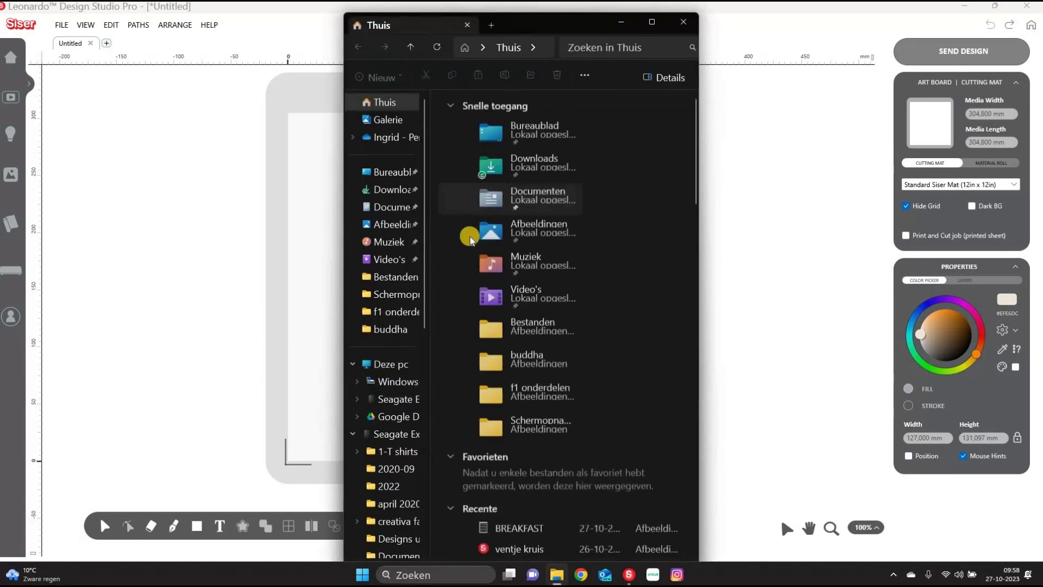
pyautogui.click(400, 226)
pyautogui.scroll(-5, 513, 267)
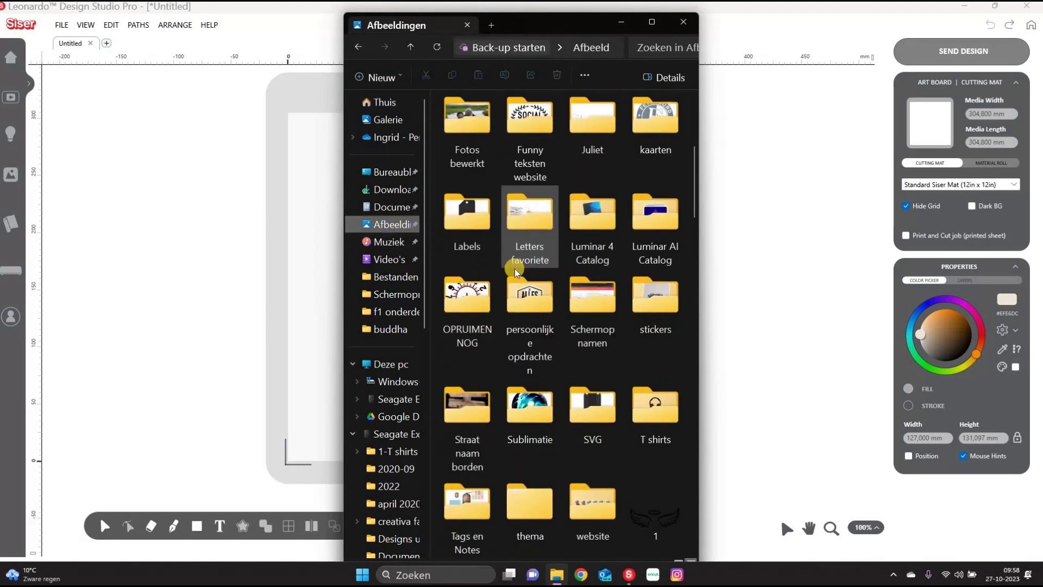
pyautogui.scroll(-6, 516, 270)
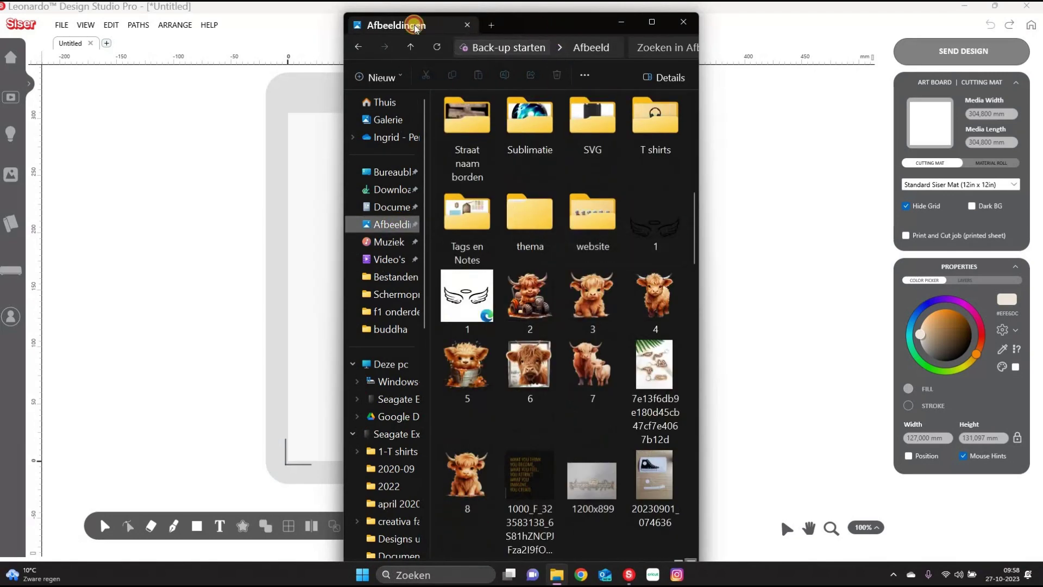
pyautogui.moveTo(415, 28); pyautogui.dragTo(139, 22)
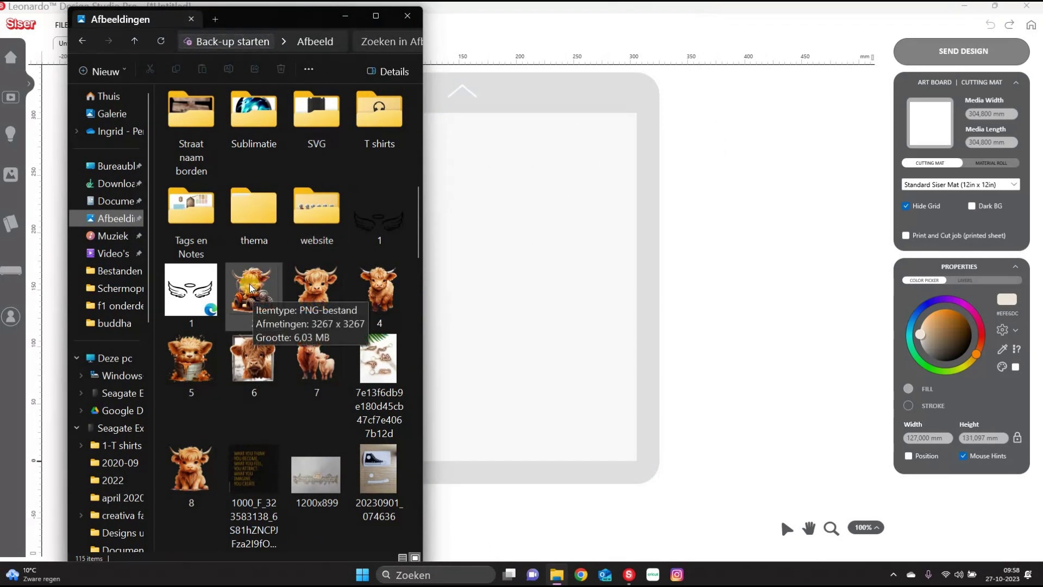
# - Import image 2, the cow on the tractor, as Print and Cut artwork and finish its cut contour with an offset of 20
pyautogui.moveTo(250, 284); pyautogui.dragTo(530, 206)
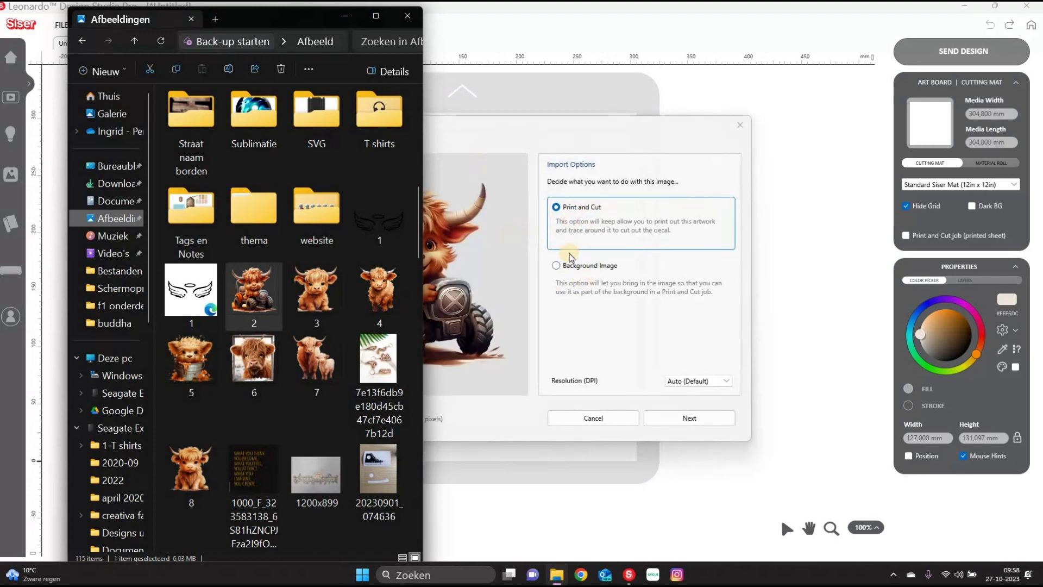
pyautogui.click(553, 209)
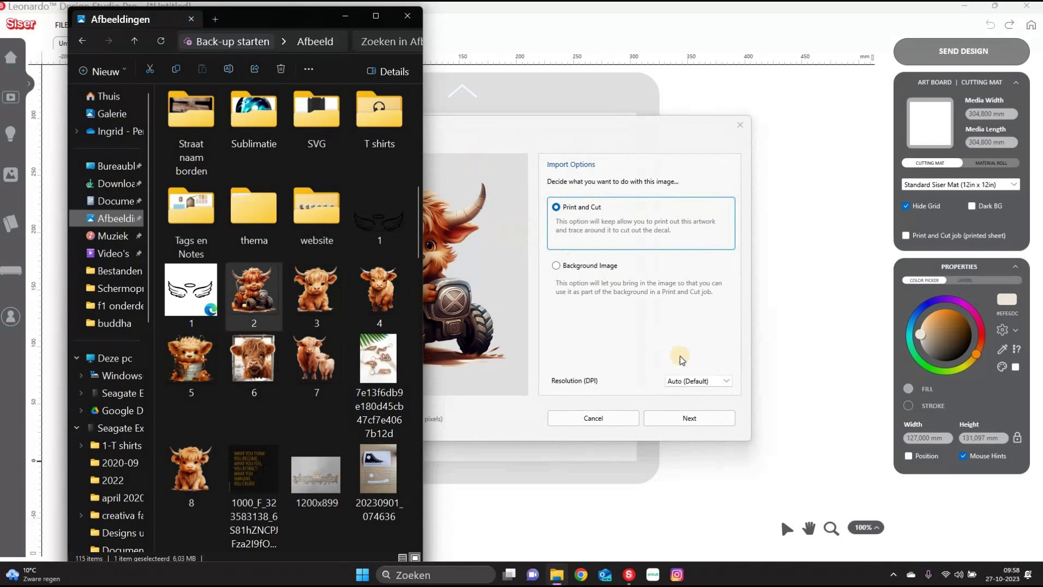
pyautogui.click(673, 420)
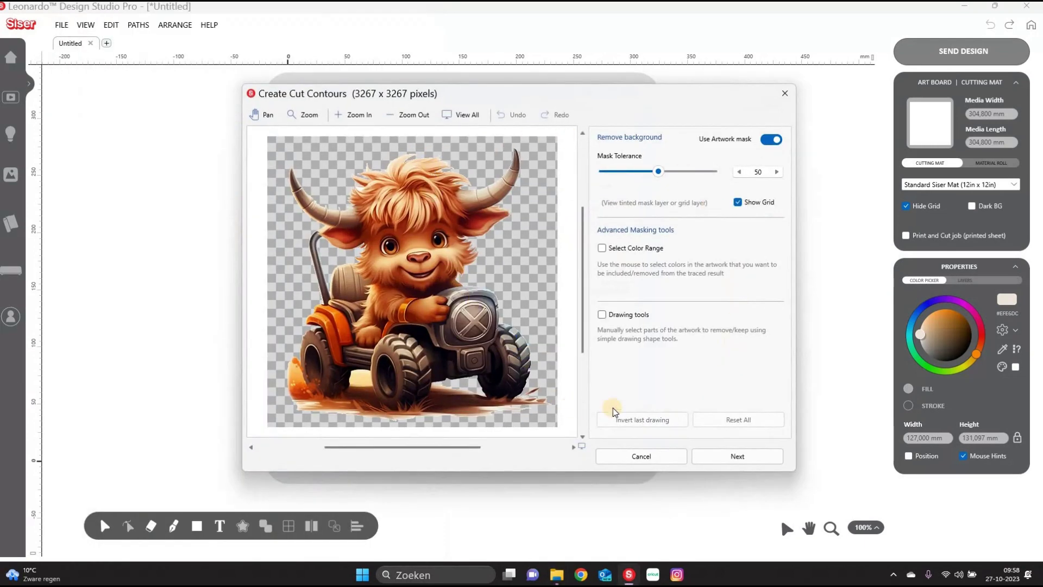
pyautogui.click(705, 455)
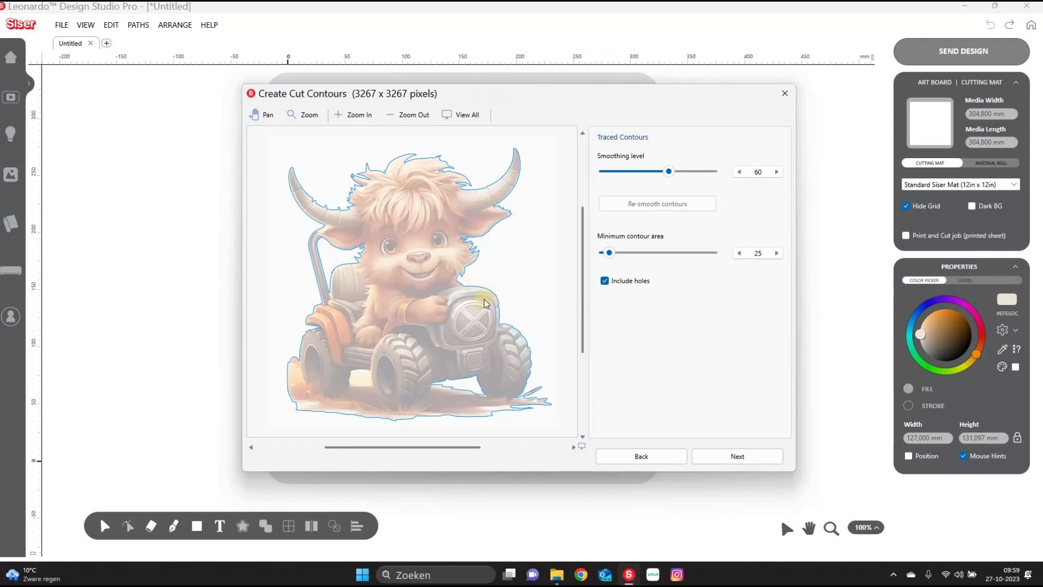
pyautogui.click(701, 454)
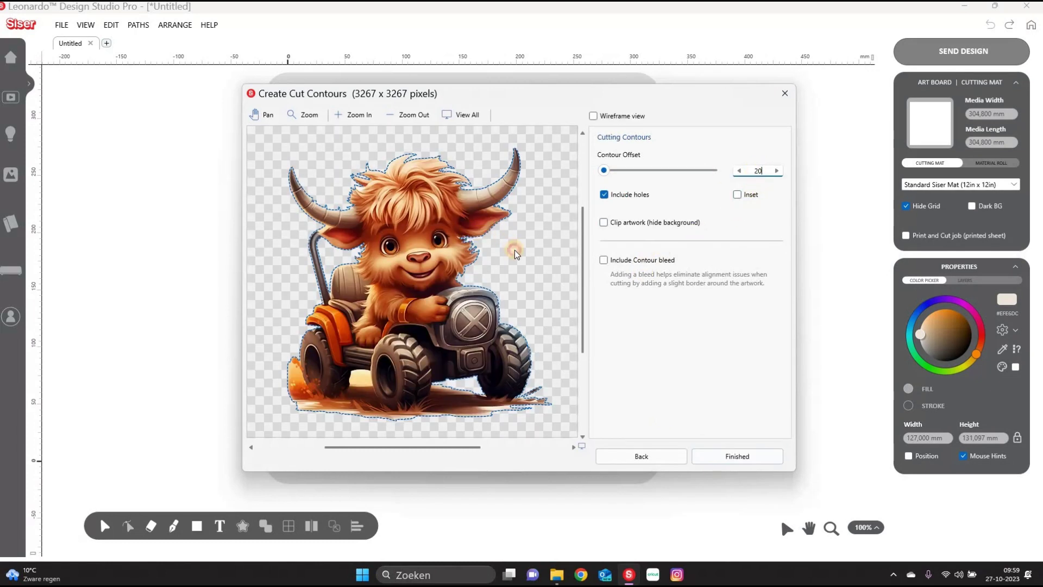
pyautogui.press('Return')
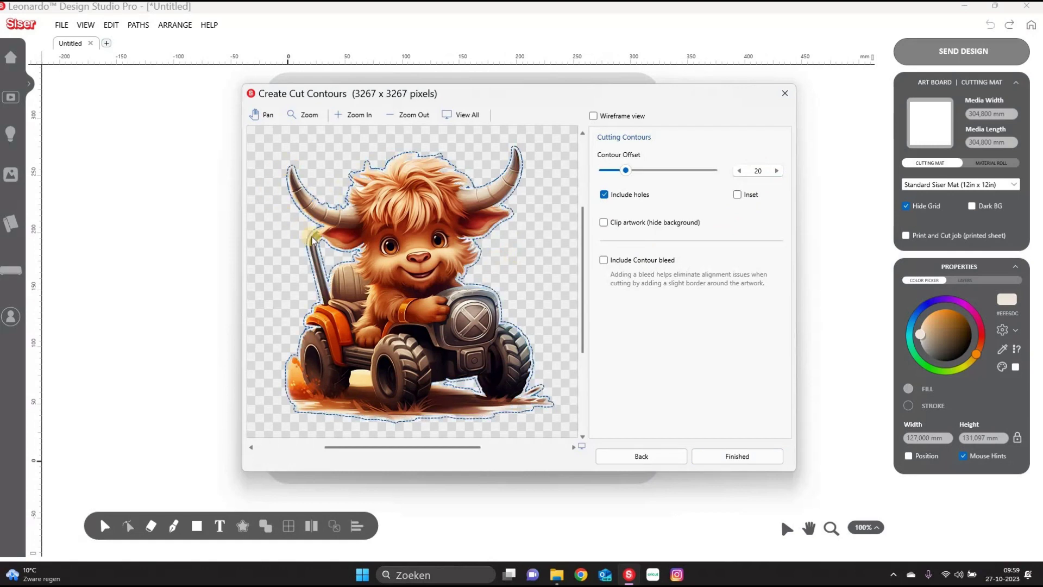
pyautogui.click(704, 459)
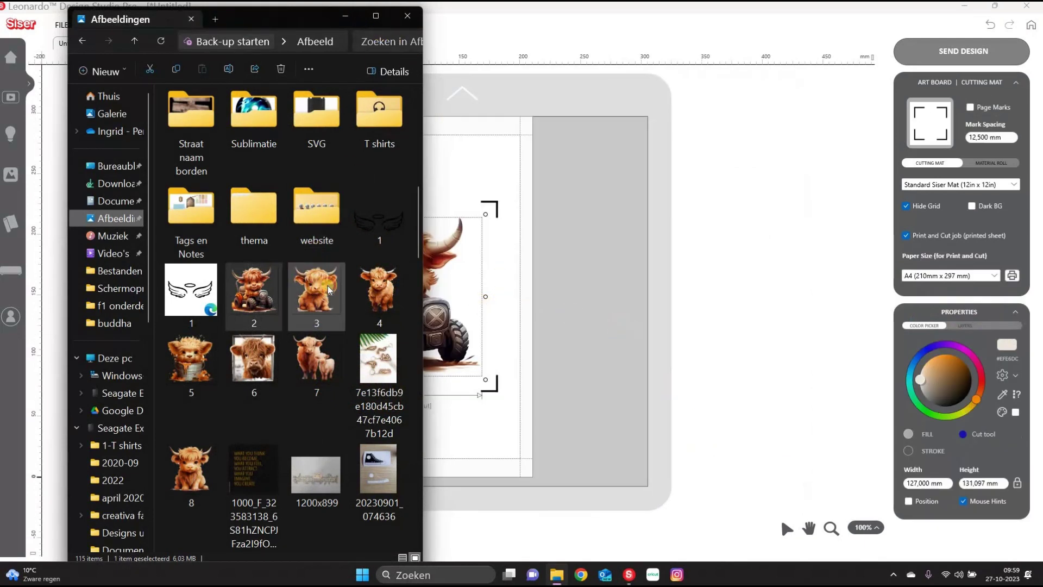
# - Import image 3, the sitting cow, as Print and Cut artwork, keep the default mask and tracing, and finish its cut contour
pyautogui.moveTo(317, 288); pyautogui.dragTo(489, 282)
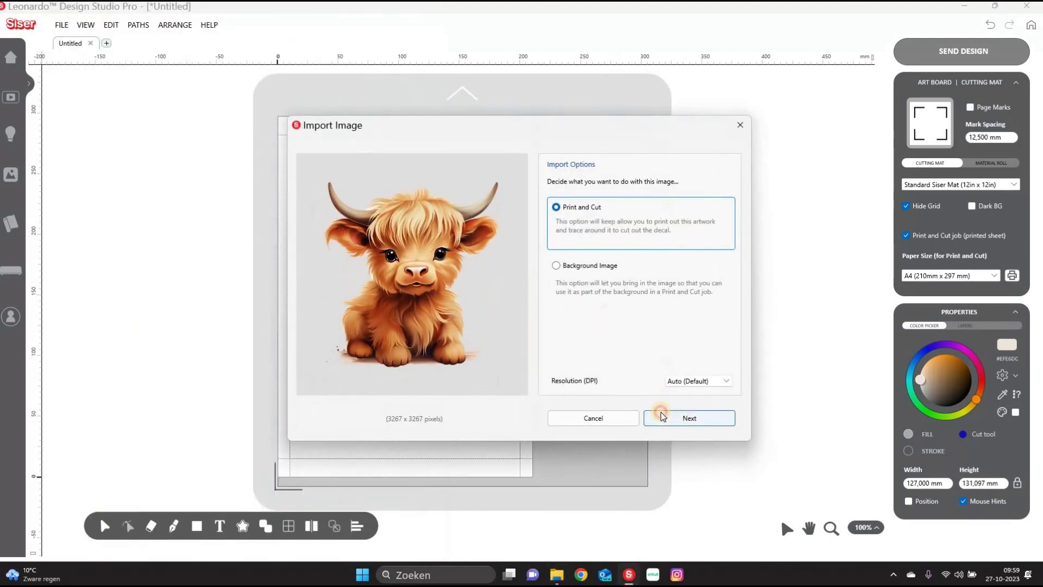
pyautogui.click(659, 417)
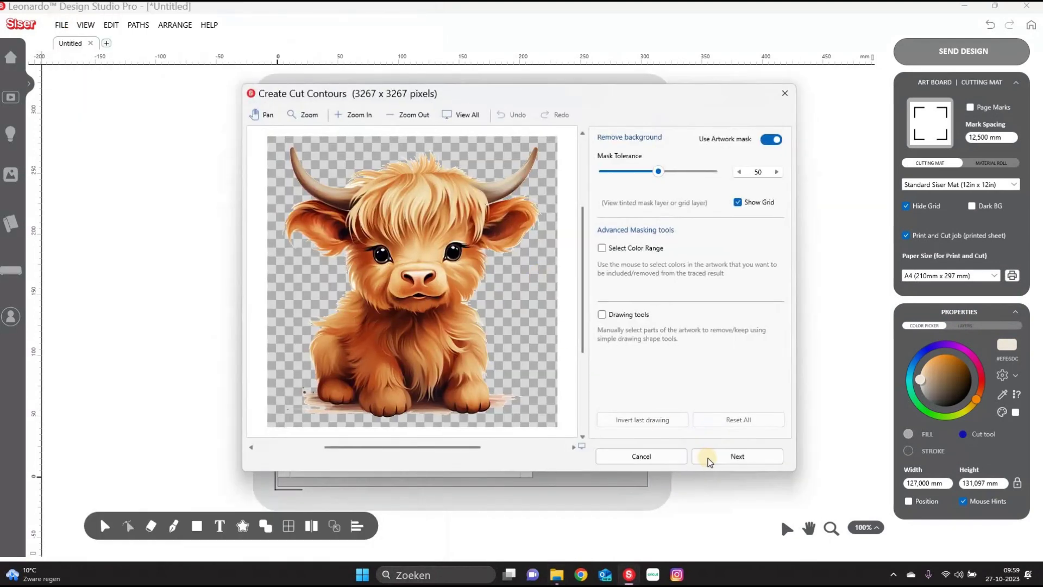
pyautogui.click(713, 458)
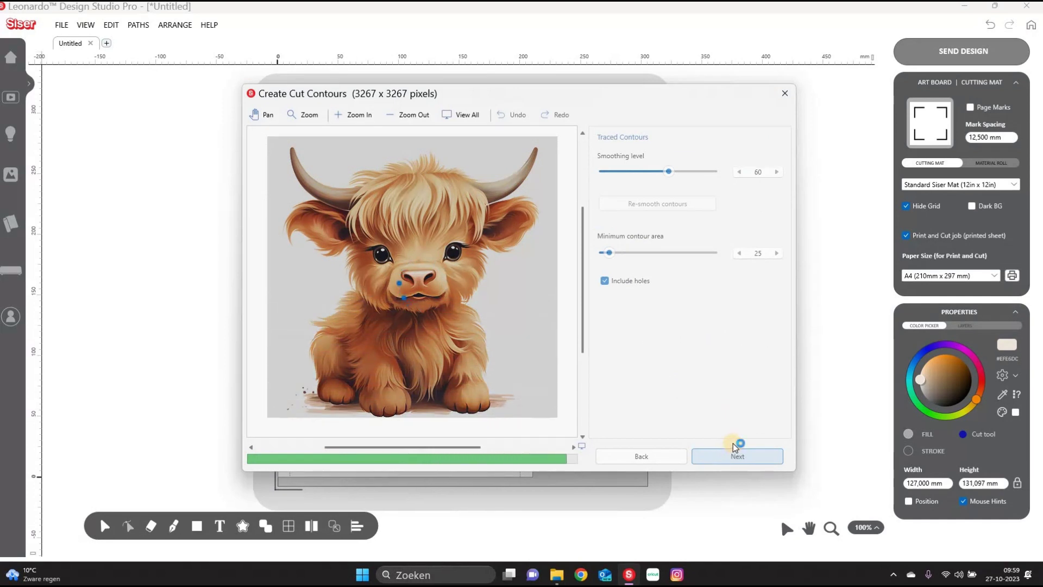
pyautogui.click(706, 458)
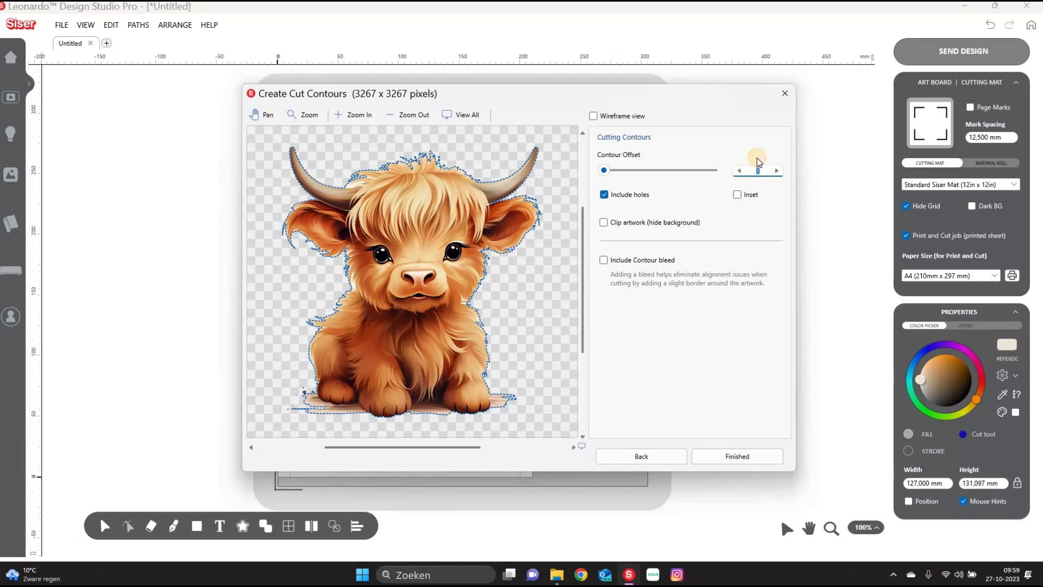
pyautogui.click(737, 455)
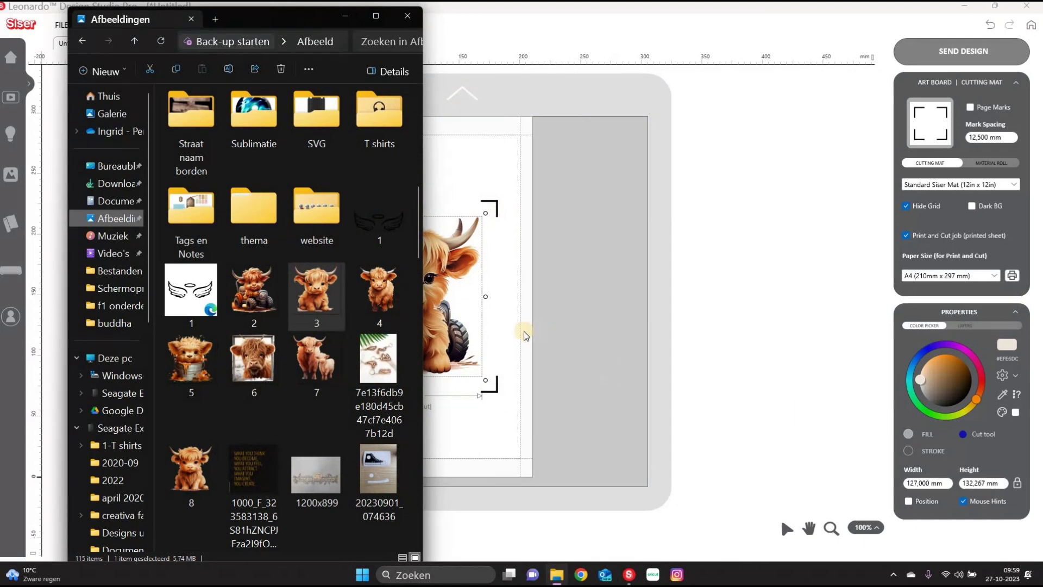
# - Import image 4, the standing calf, as Print and Cut artwork and finish its cut contour with an offset of 20
pyautogui.moveTo(387, 304); pyautogui.dragTo(494, 295)
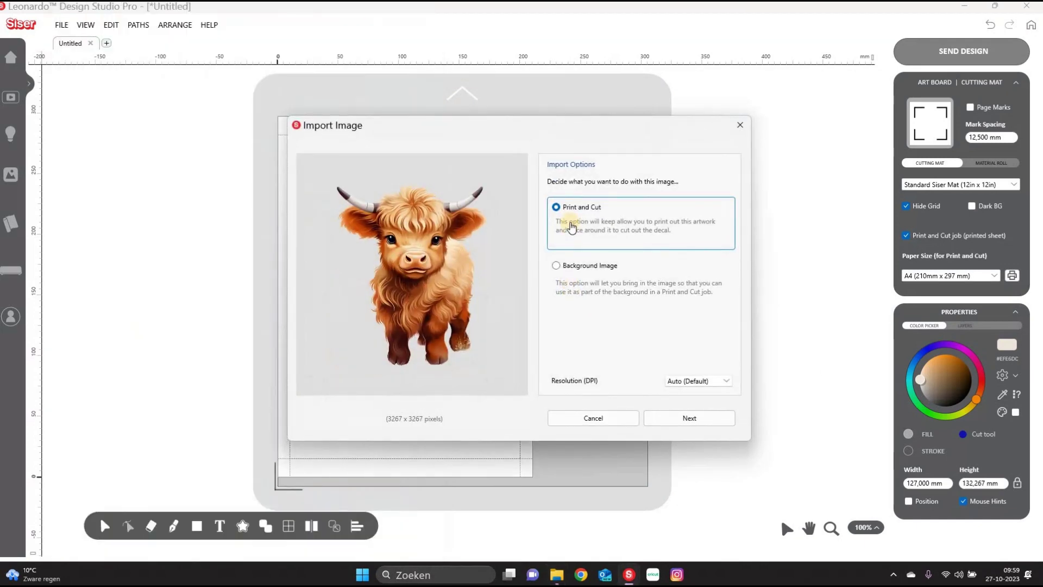
pyautogui.click(657, 417)
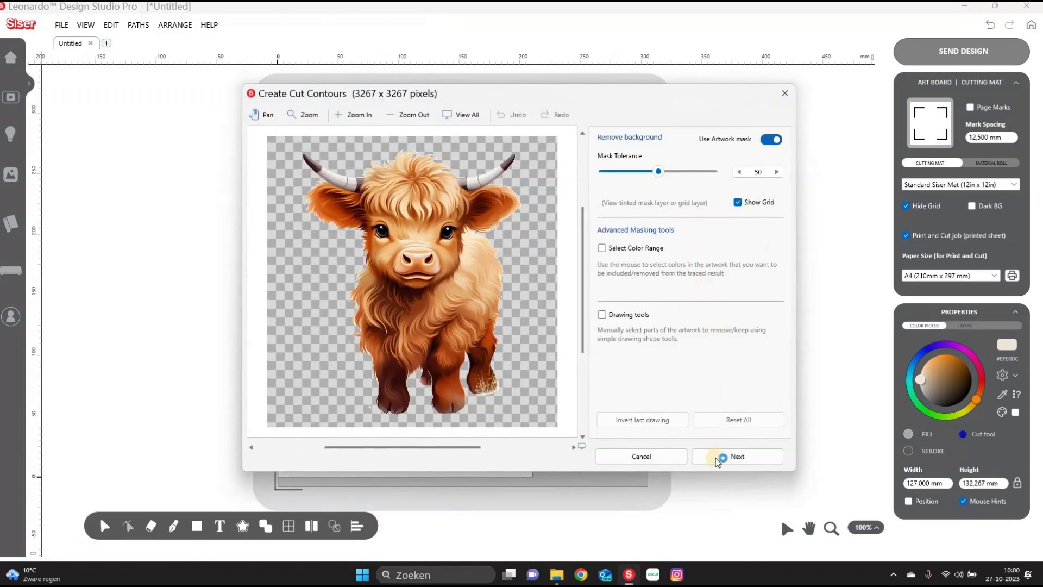
pyautogui.click(717, 459)
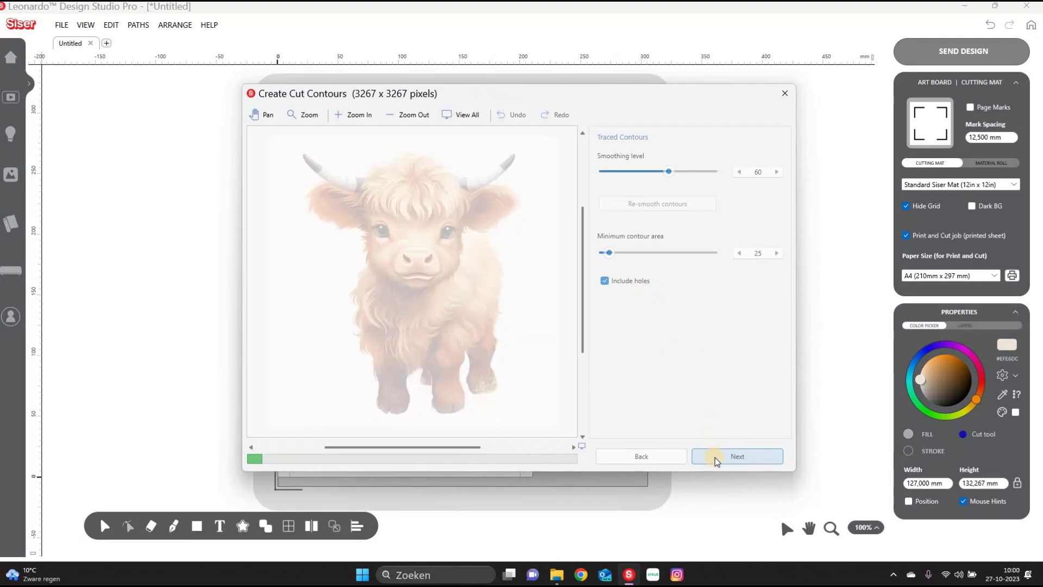
pyautogui.click(715, 456)
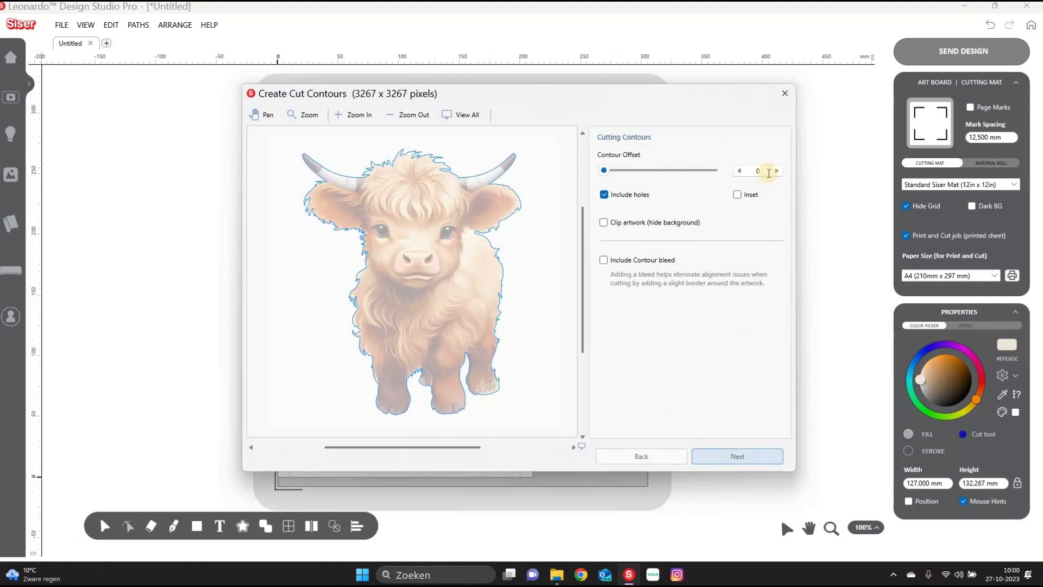
pyautogui.click(742, 172)
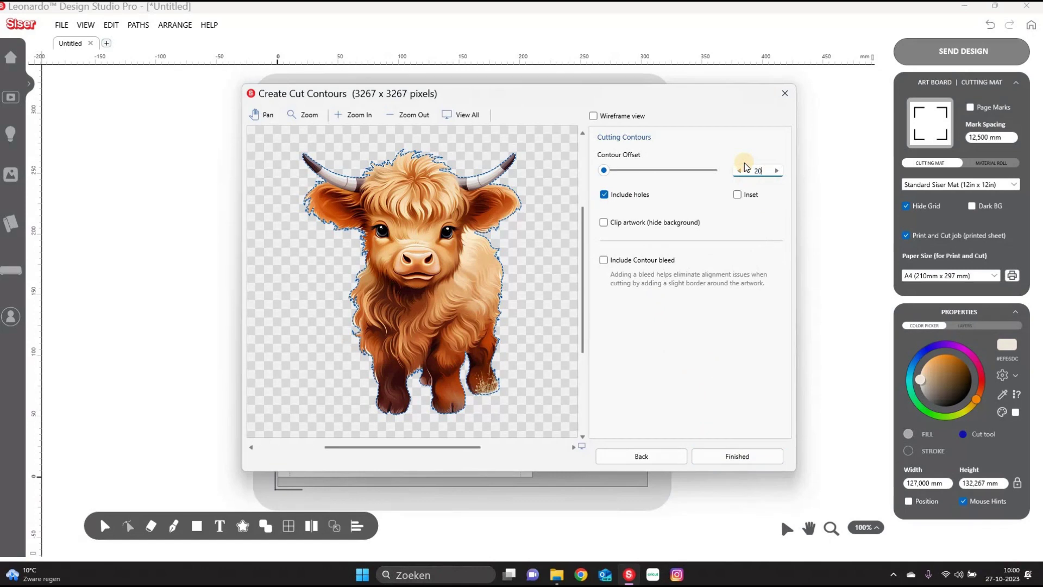
pyautogui.click(725, 458)
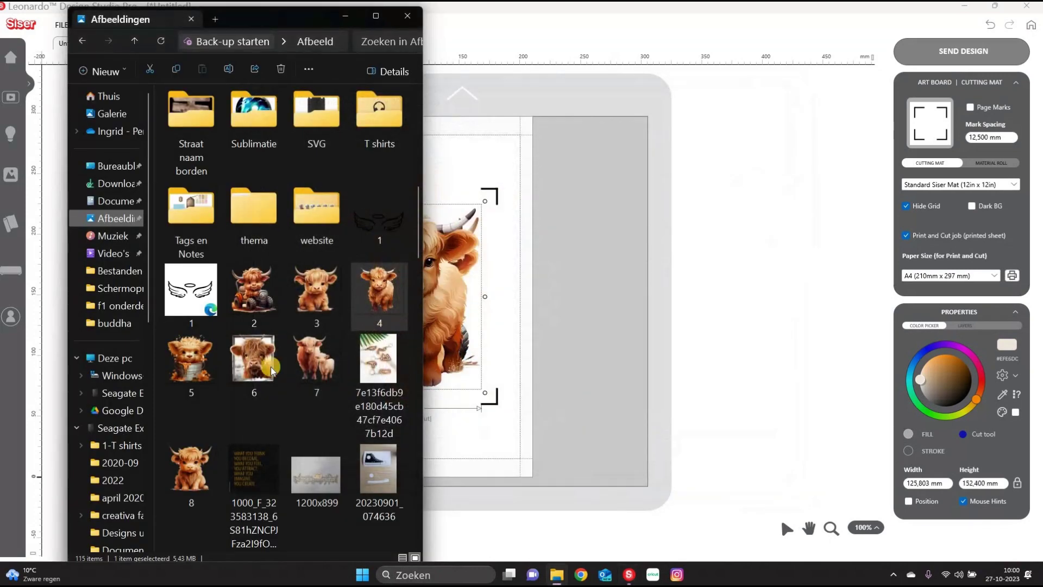
# - Import image 5, the calf in the bucket, as Print and Cut artwork and finish its cut contour with an offset of 20
pyautogui.moveTo(215, 364); pyautogui.dragTo(524, 329)
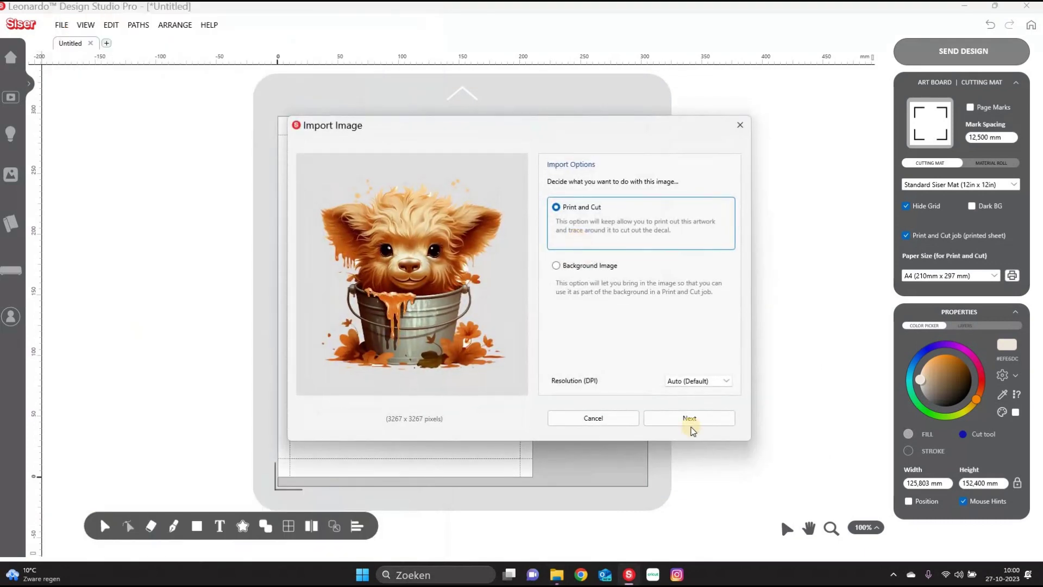
pyautogui.click(690, 419)
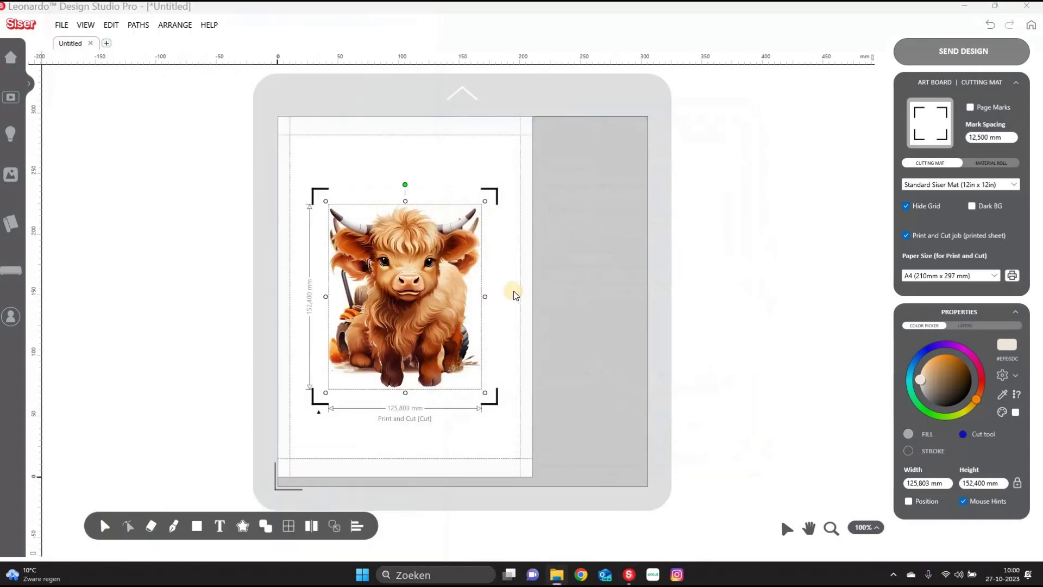
pyautogui.click(717, 459)
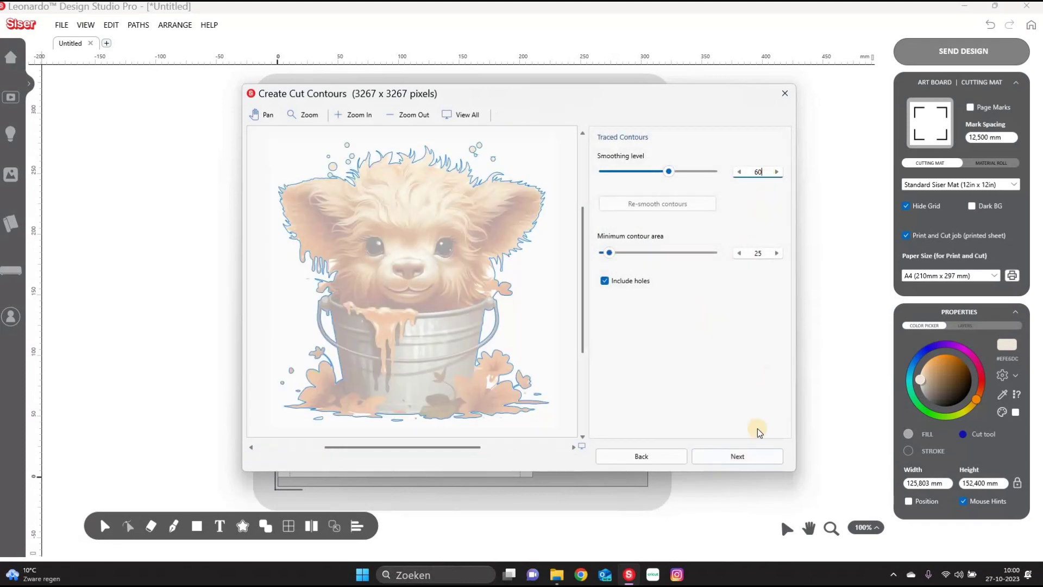
pyautogui.click(739, 457)
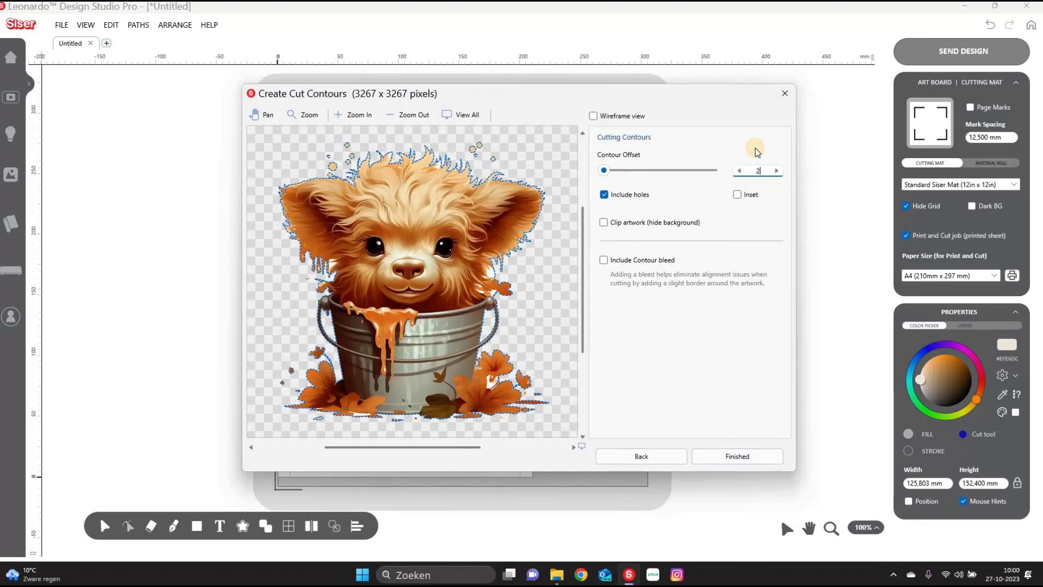
pyautogui.click(743, 455)
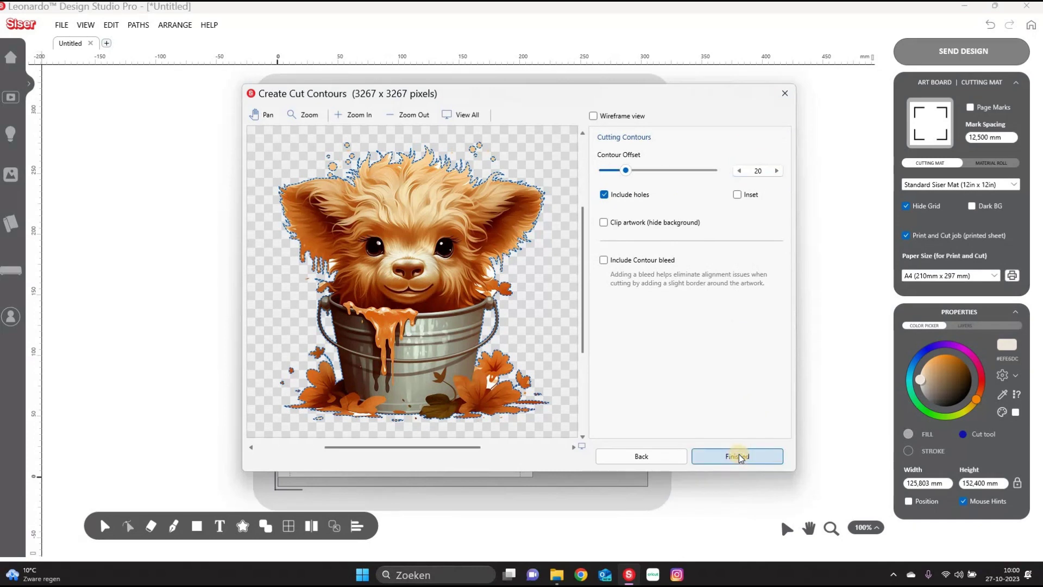
# - Move the stacked cow images apart, leaving the tractor cow on the A4 sheet and the others spread around it
pyautogui.moveTo(338, 365); pyautogui.dragTo(488, 310)
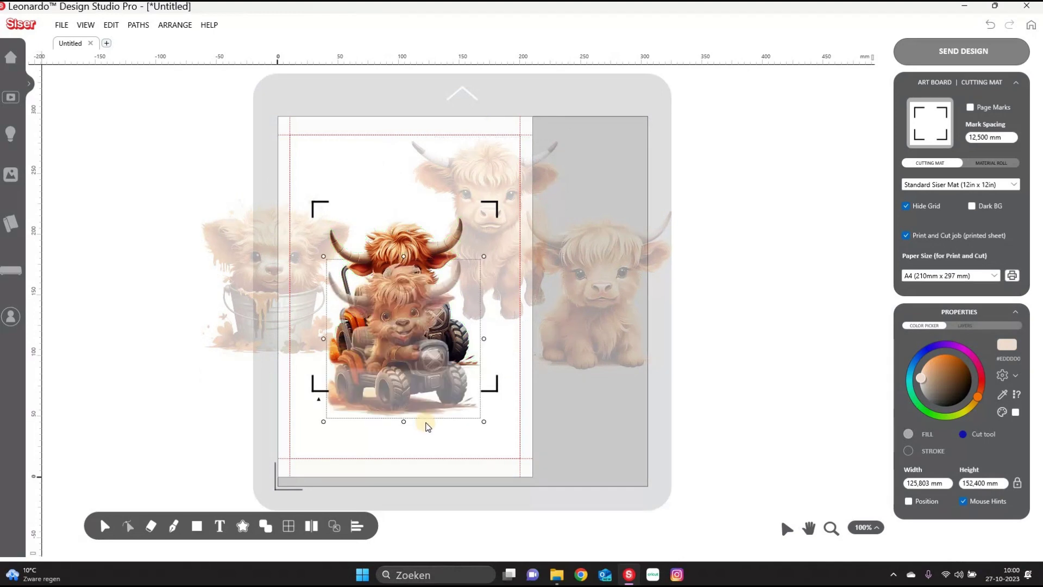
# - Import image 6, the cow in the wooden frame, as Print and Cut artwork and finish its cut contour with an offset of 20
pyautogui.moveTo(561, 578)
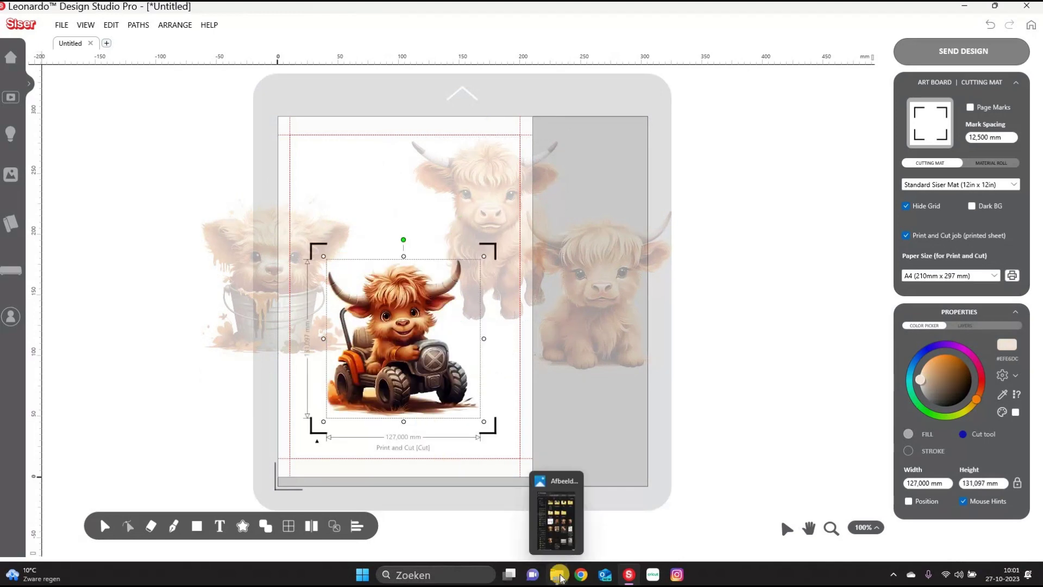
pyautogui.click(561, 578)
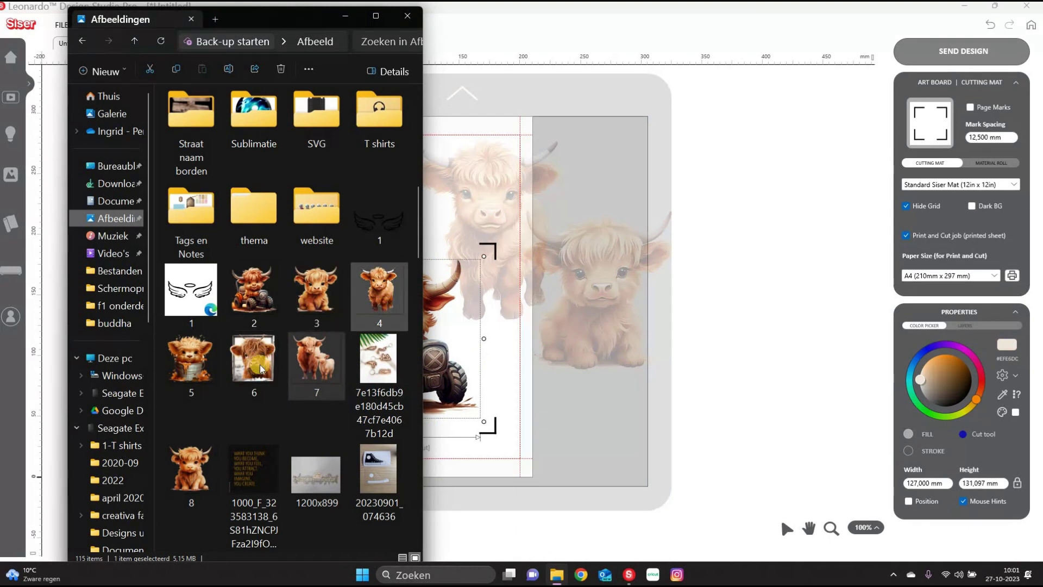
pyautogui.moveTo(254, 358); pyautogui.dragTo(552, 296)
pyautogui.click(661, 418)
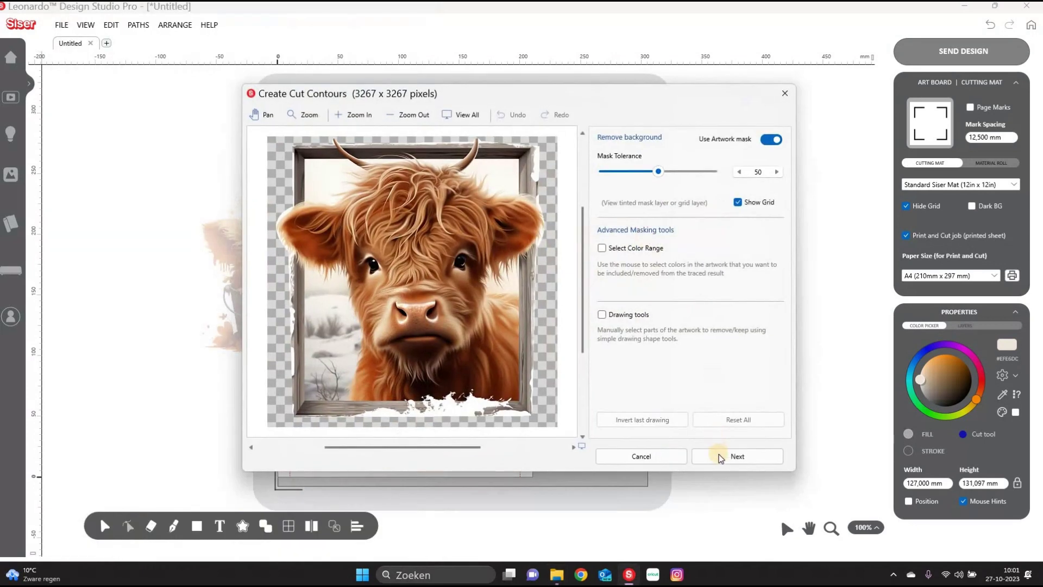
pyautogui.click(718, 455)
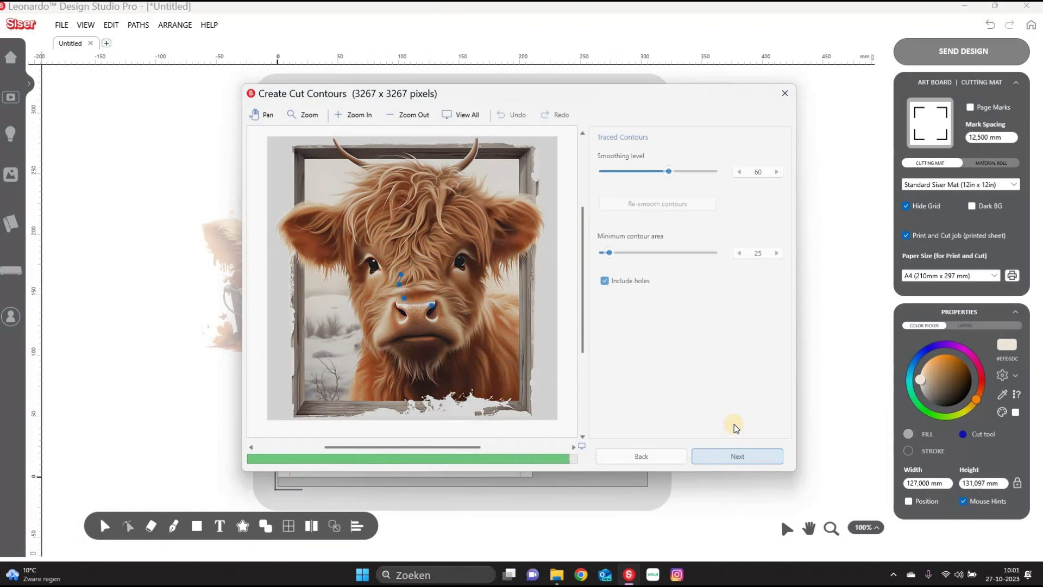
pyautogui.click(724, 458)
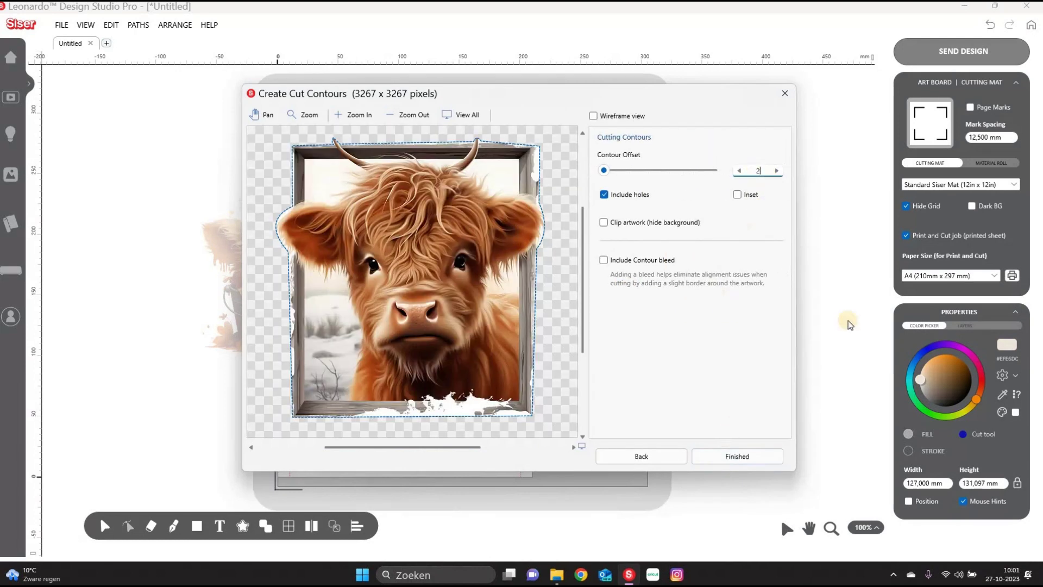
pyautogui.write('0')
pyautogui.click(737, 456)
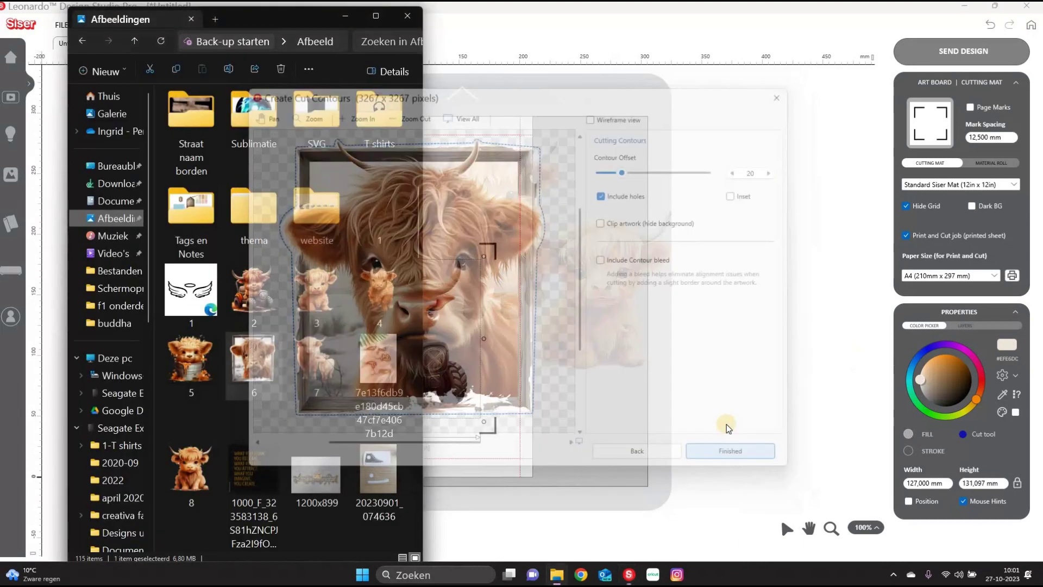
# - Import image 7, the cow with her calf, as Print and Cut artwork and finish its cut contour with an offset of 20
pyautogui.moveTo(304, 378); pyautogui.dragTo(546, 329)
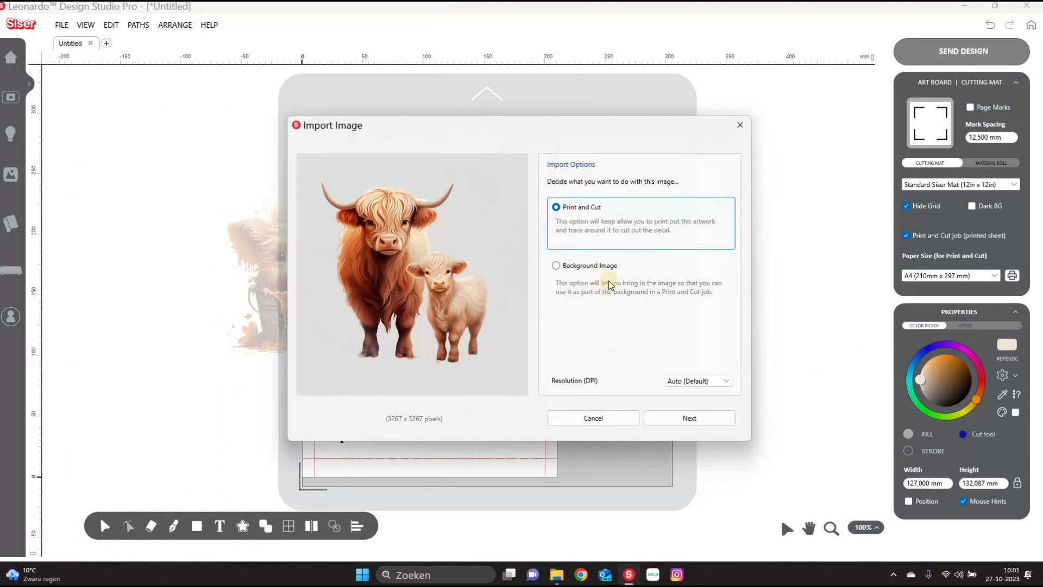
pyautogui.click(666, 417)
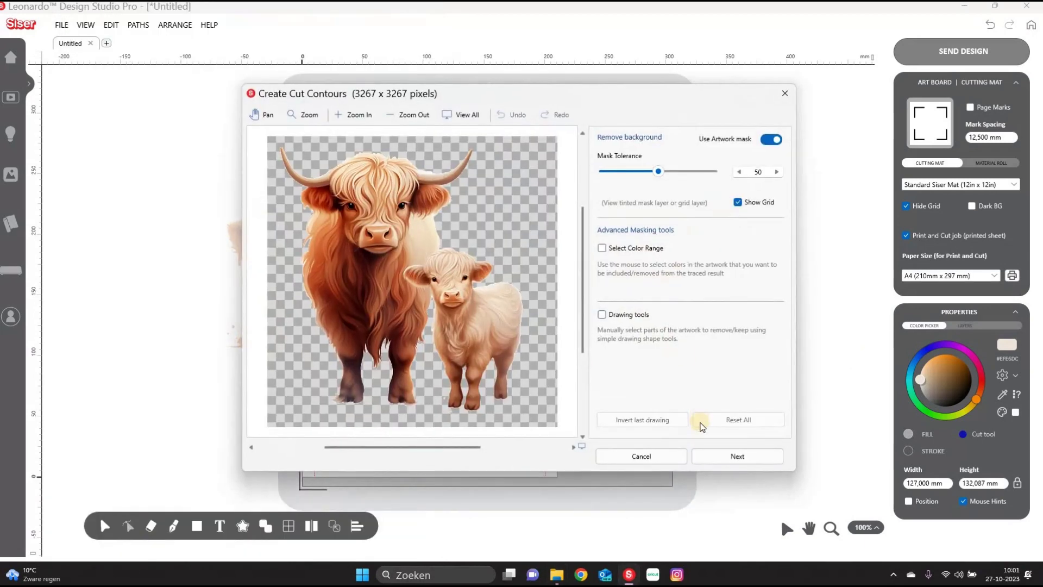
pyautogui.click(712, 453)
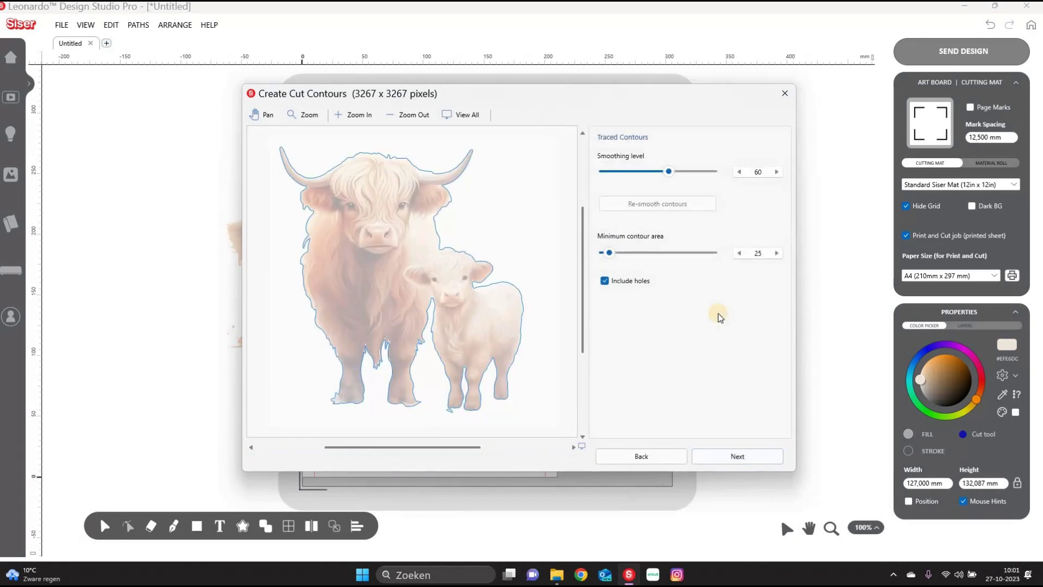
pyautogui.click(734, 458)
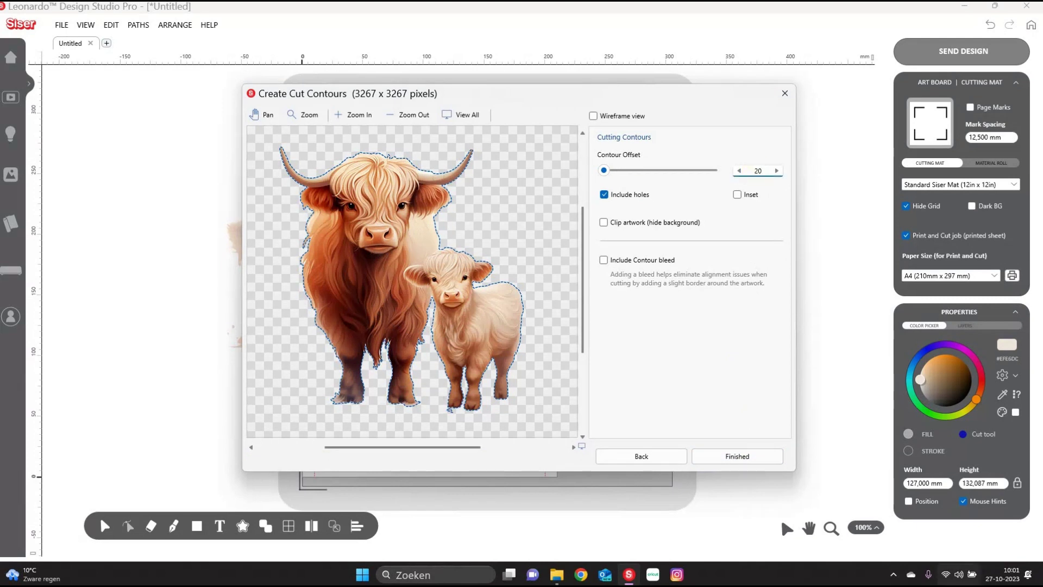
pyautogui.press('Return')
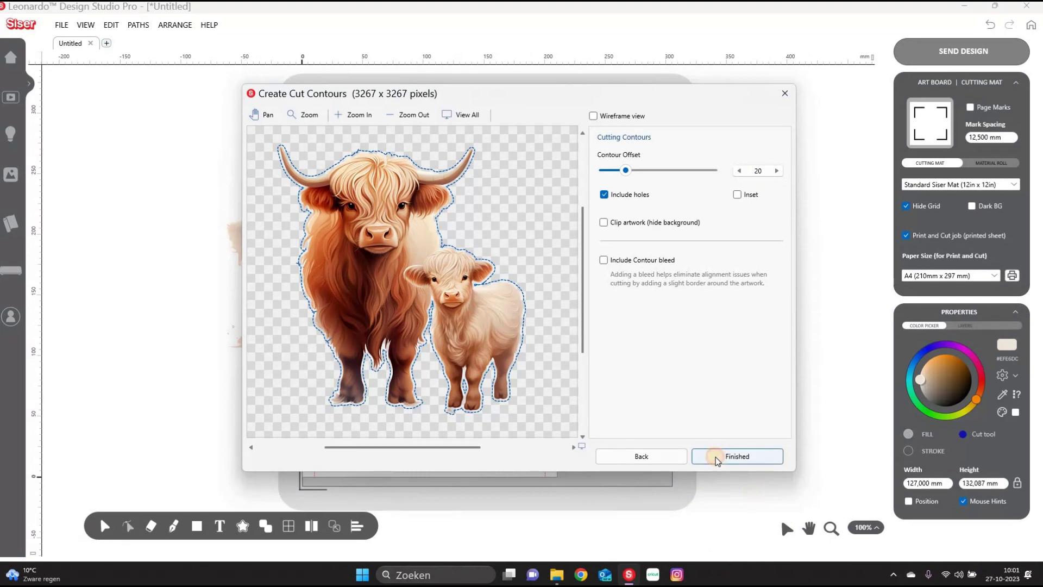
pyautogui.click(716, 459)
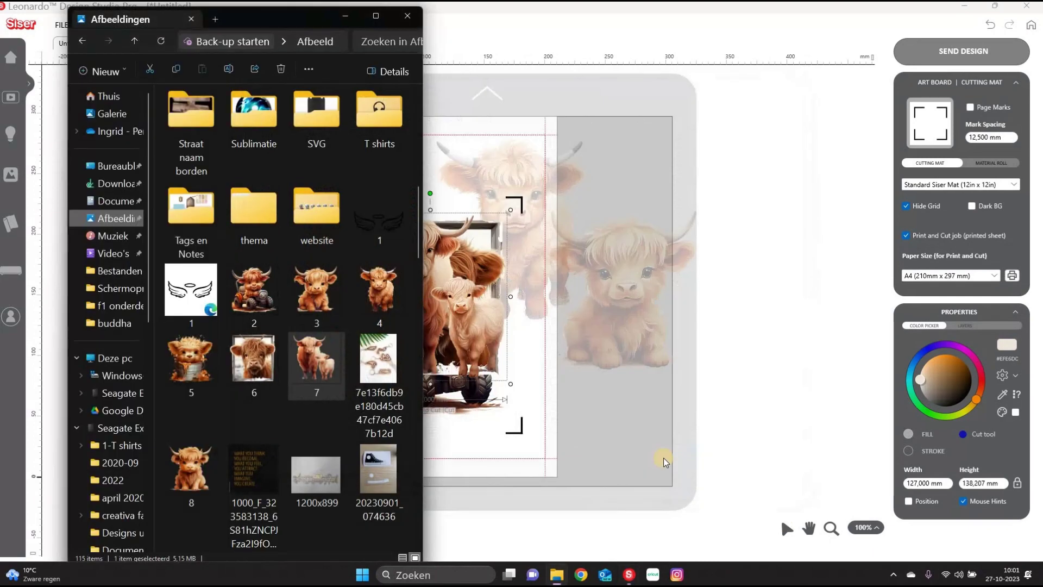
# - Close the pictures folder and move the cow-and-calf image and the framed cow off opposite sides of the cutting mat
pyautogui.click(405, 18)
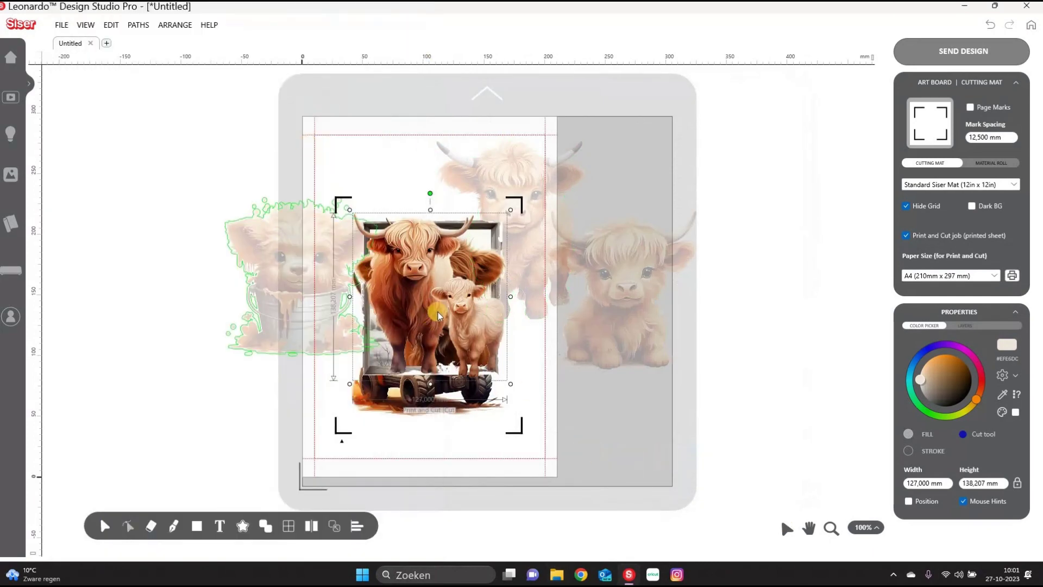
pyautogui.moveTo(641, 330); pyautogui.dragTo(792, 275)
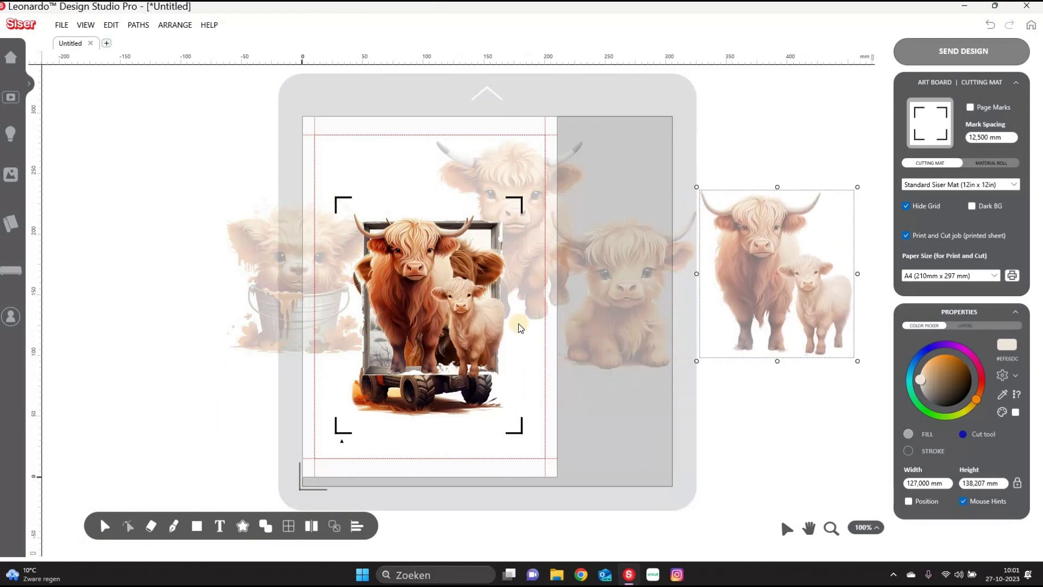
pyautogui.moveTo(433, 330); pyautogui.dragTo(169, 383)
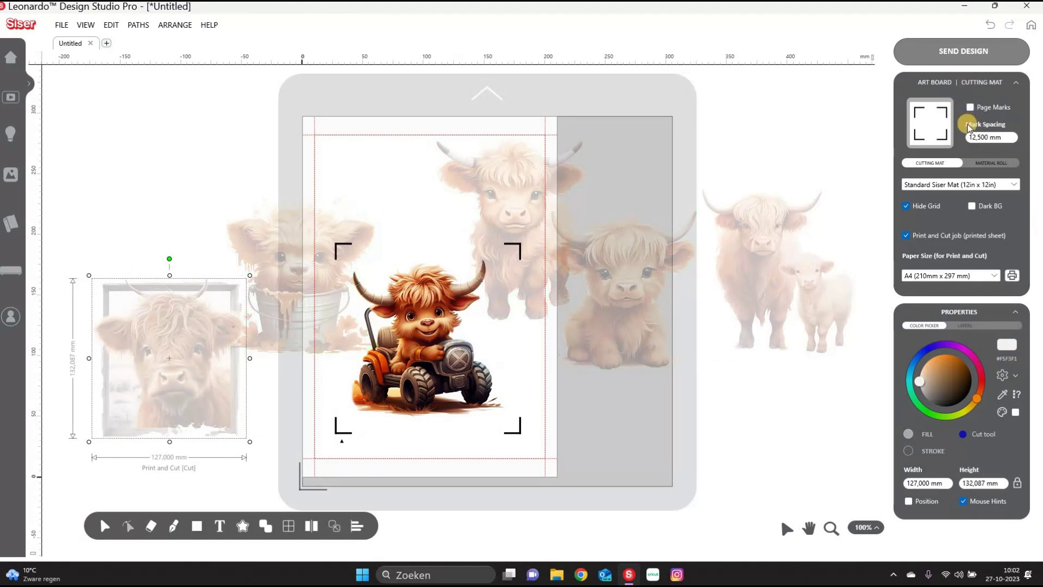
# - Set the mark spacing to 1 mm and turn on Page Marks for the sheet
pyautogui.moveTo(1007, 139); pyautogui.dragTo(957, 137)
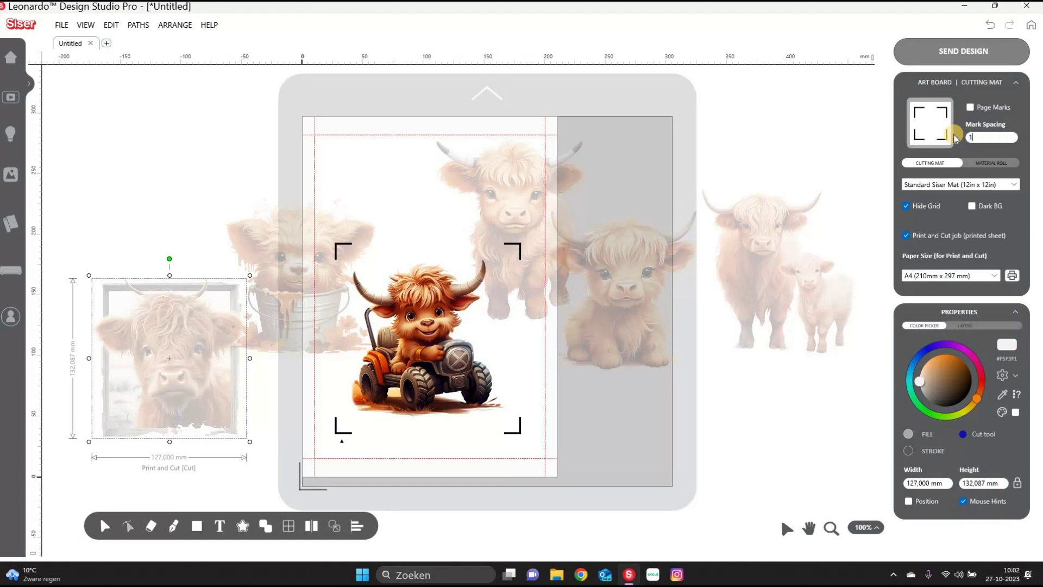
pyautogui.click(973, 105)
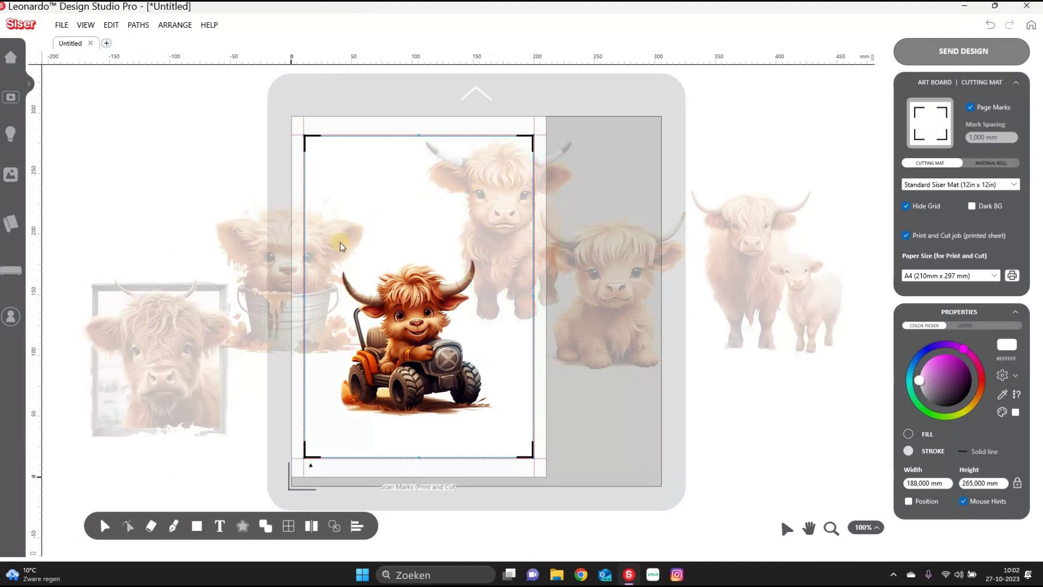
# - Move the bucket calf into the upper-left part of the A4 sheet and set its width to 80 mm
pyautogui.click(390, 207)
pyautogui.moveTo(389, 207); pyautogui.dragTo(430, 180)
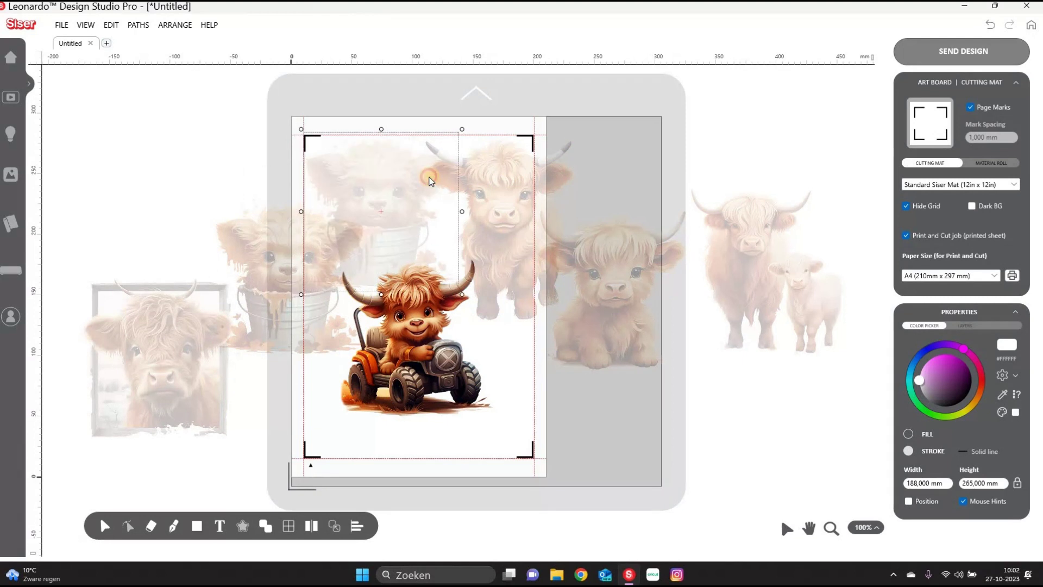
pyautogui.click(902, 483)
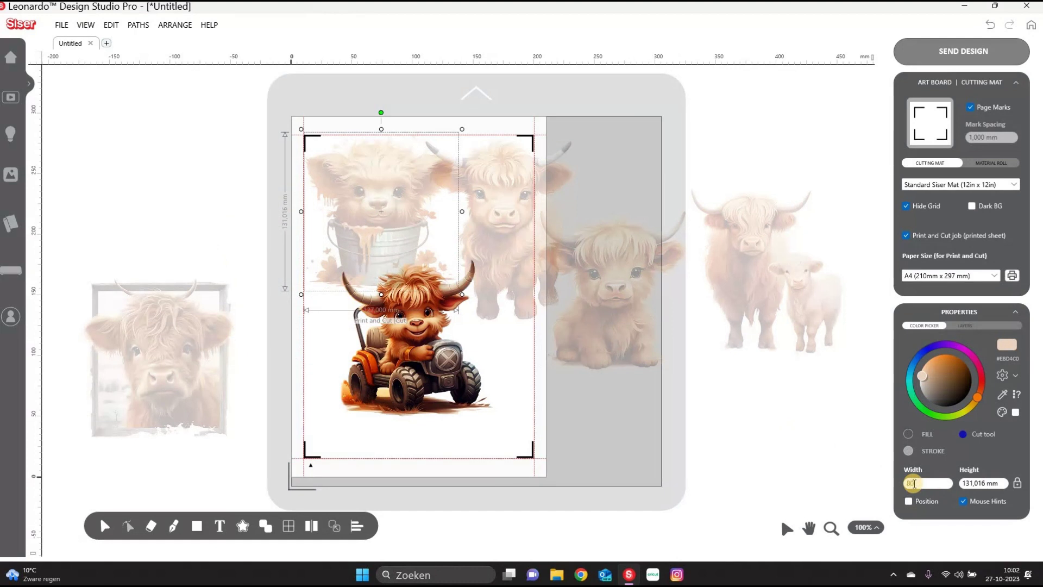
pyautogui.write('80')
pyautogui.click(428, 228)
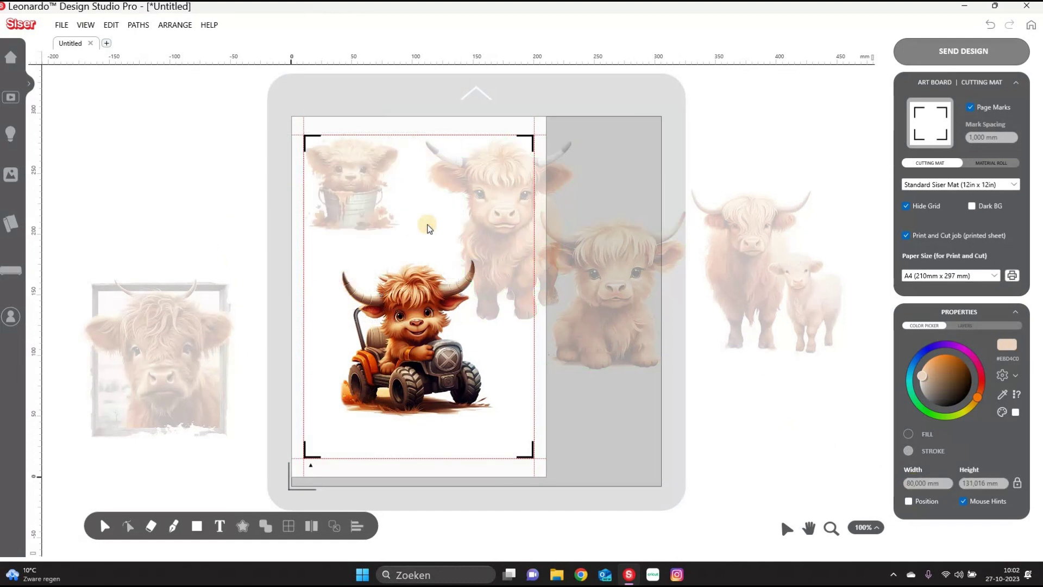
pyautogui.moveTo(380, 204); pyautogui.dragTo(388, 221)
# - Set the standing calf's width to 80 mm and place it beside the bucket calf at the sheet's upper right
pyautogui.click(475, 226)
pyautogui.click(908, 500)
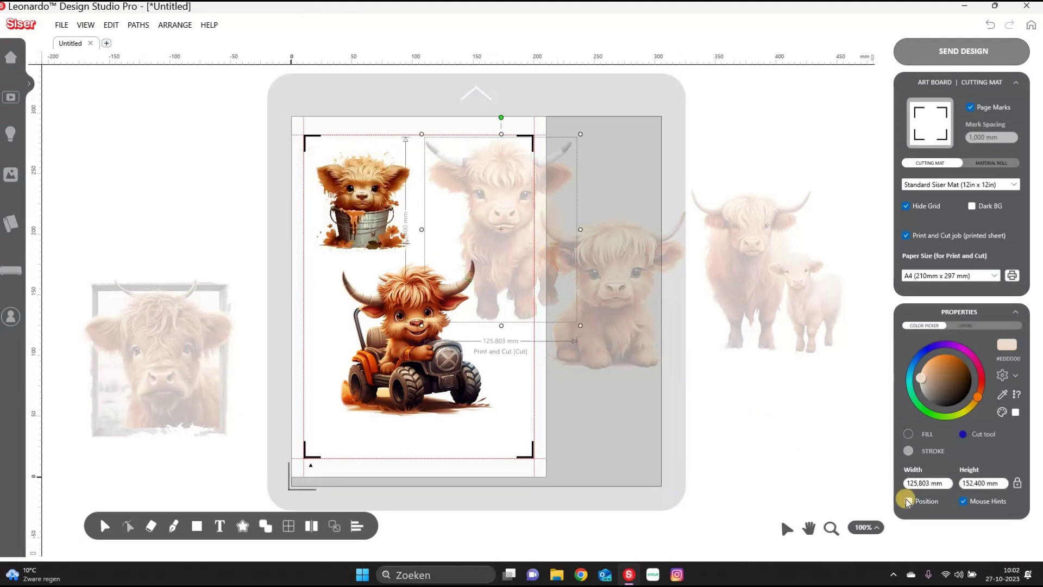
pyautogui.moveTo(922, 483); pyautogui.dragTo(948, 482)
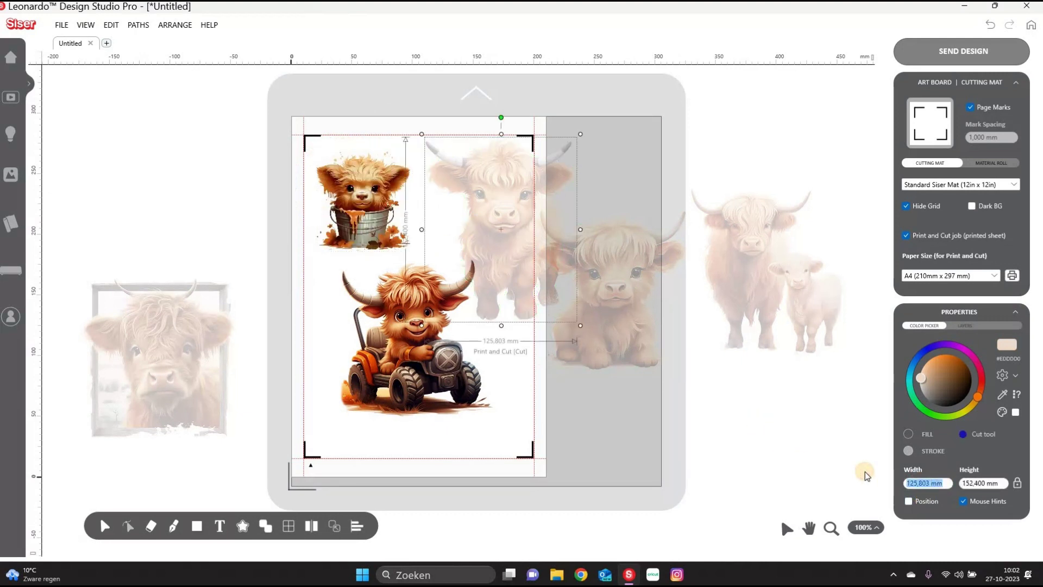
pyautogui.write('80')
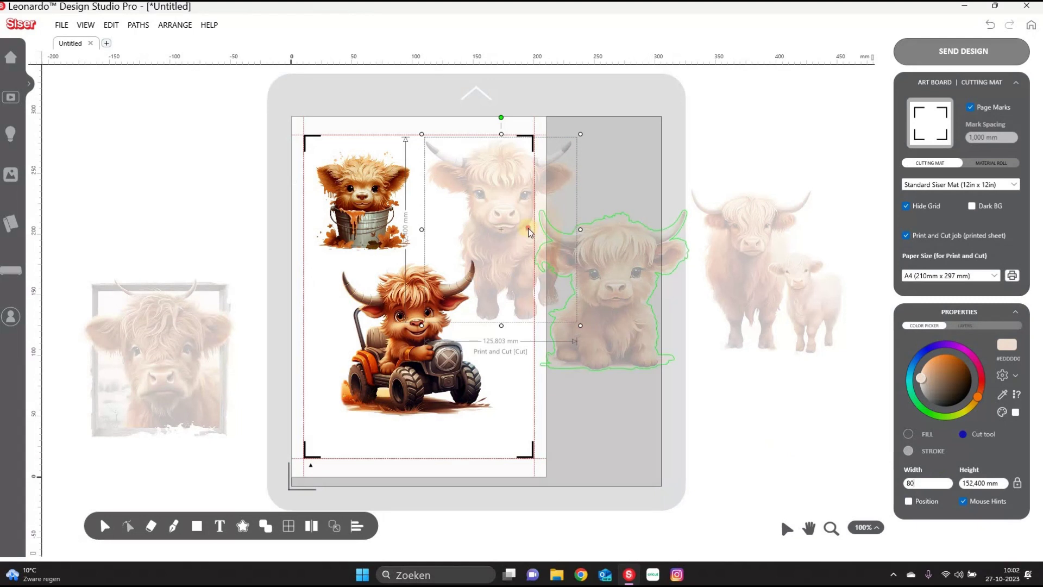
pyautogui.press('Return')
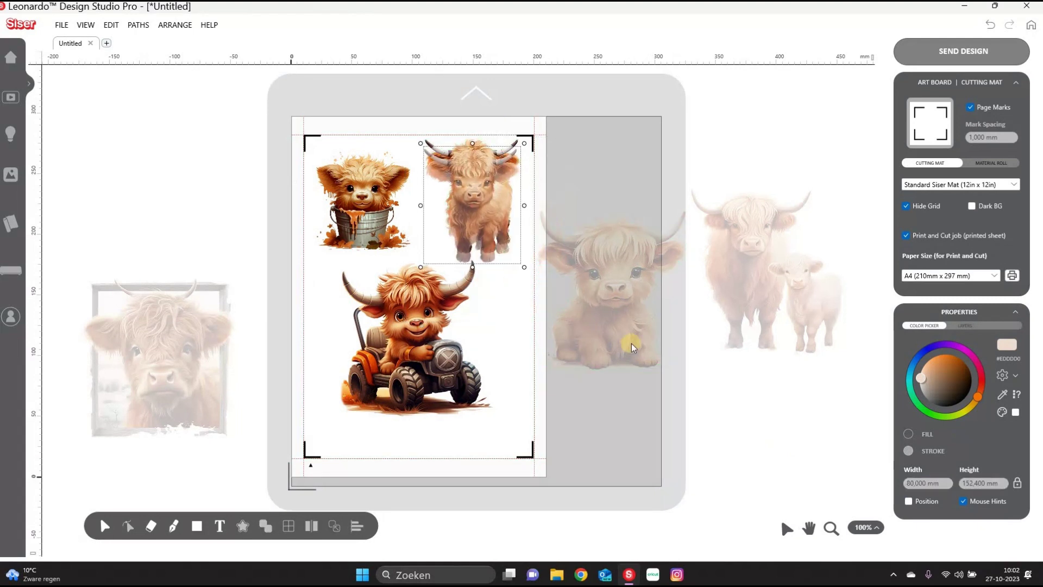
# - Scale down the sitting calf and set its width to 80 mm
pyautogui.click(658, 367)
pyautogui.moveTo(692, 375); pyautogui.dragTo(625, 353)
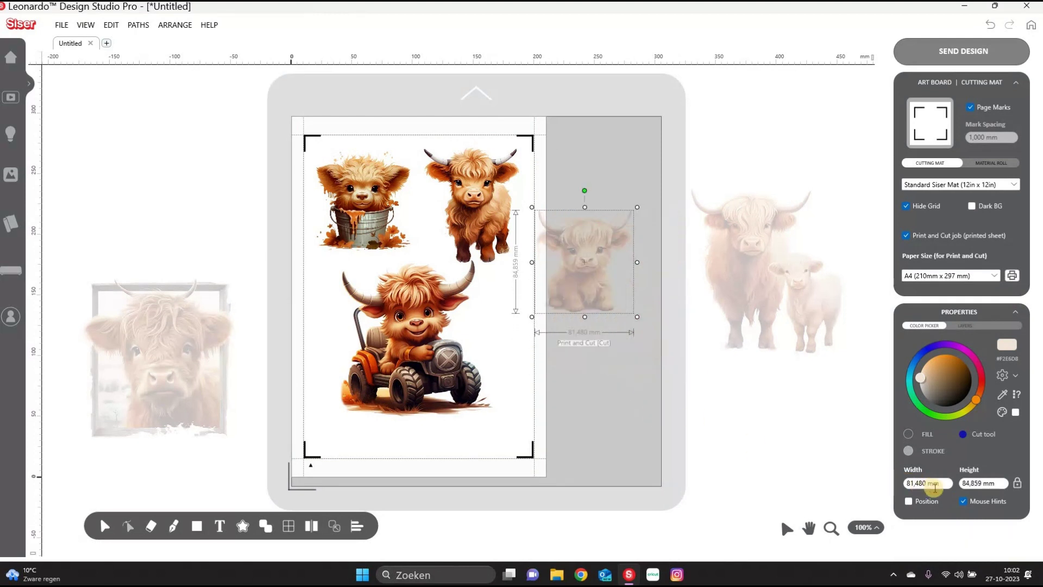
pyautogui.moveTo(939, 483); pyautogui.dragTo(891, 482)
pyautogui.write('80')
pyautogui.press('Return')
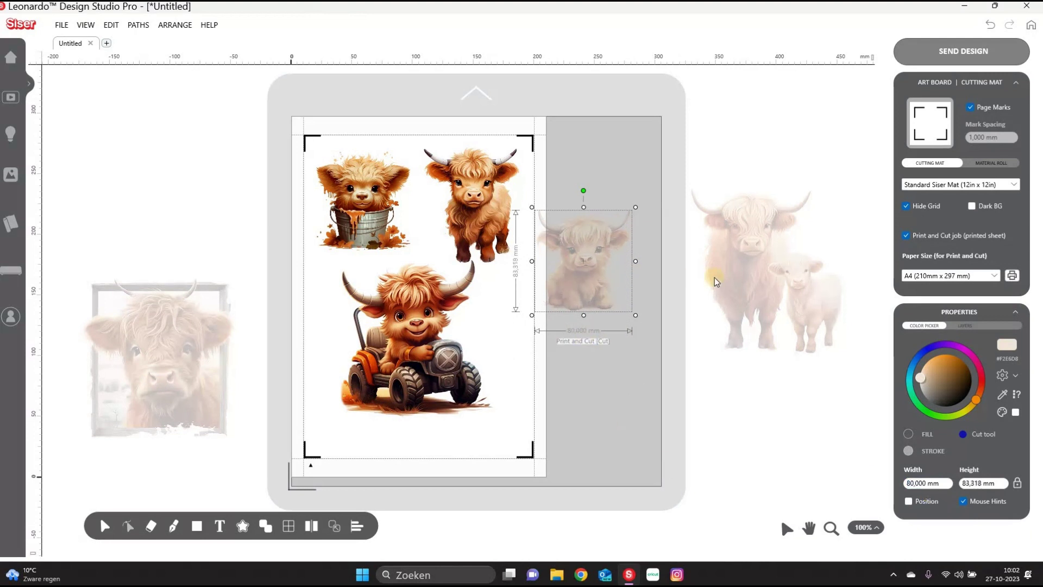
# - Set the width of the cow-and-calf image to 80 mm
pyautogui.click(732, 278)
pyautogui.moveTo(942, 483); pyautogui.dragTo(897, 483)
pyautogui.write('8')
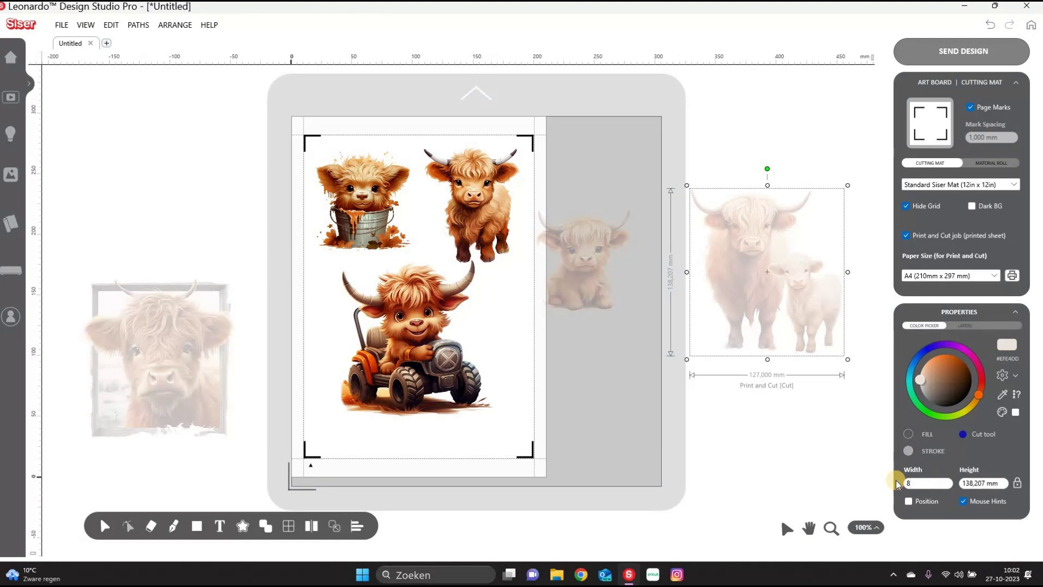
pyautogui.write('0')
pyautogui.press('Return')
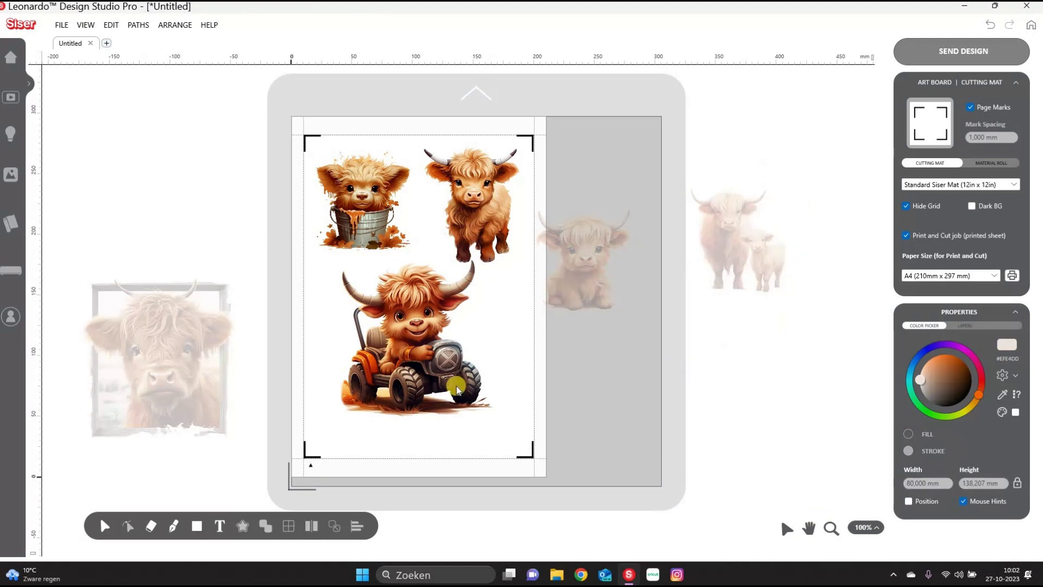
# - Set the tractor cow's width to 80 mm
pyautogui.click(455, 386)
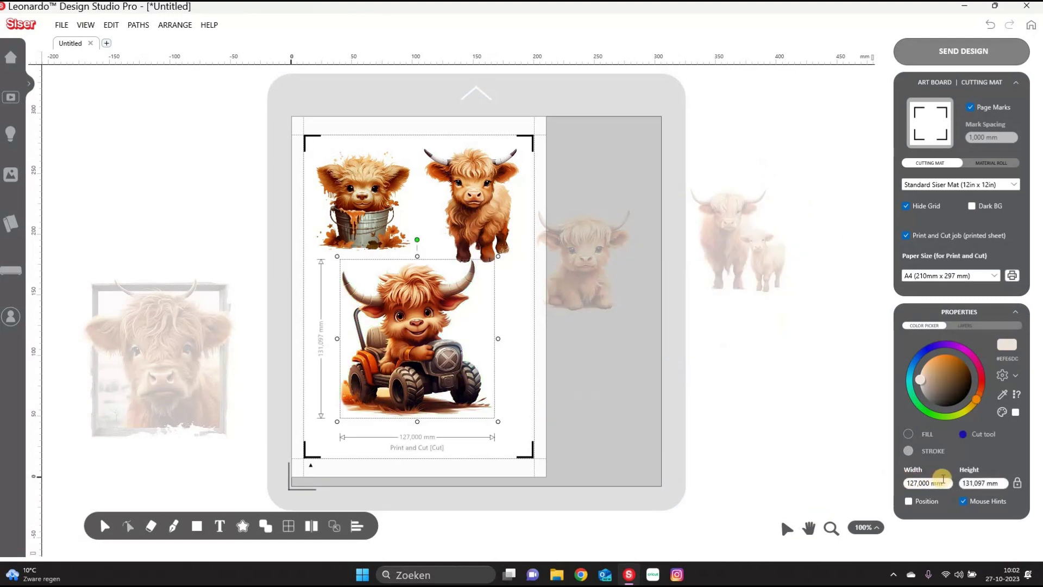
pyautogui.moveTo(943, 478); pyautogui.dragTo(903, 483)
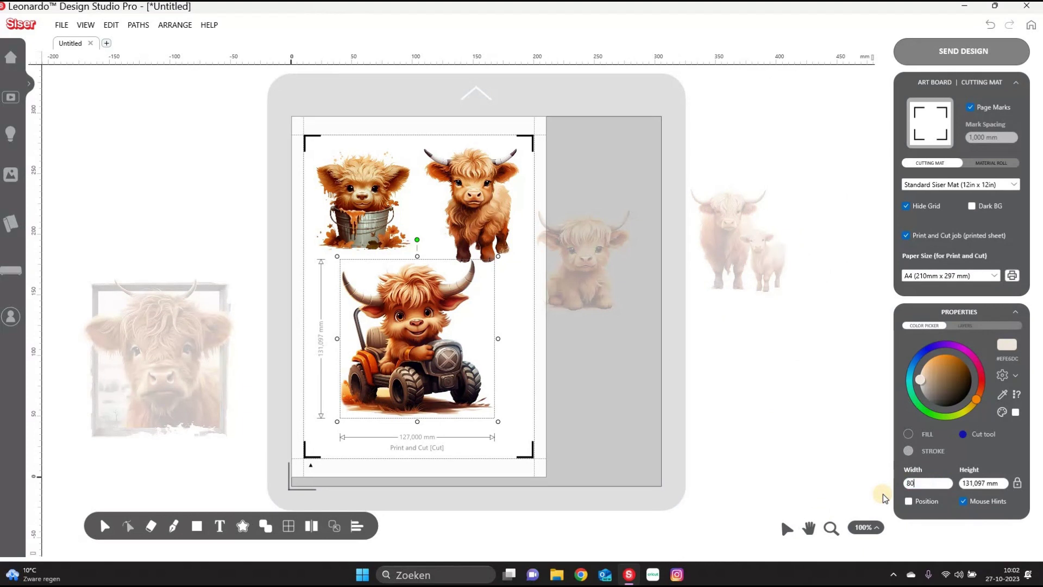
pyautogui.press('Return')
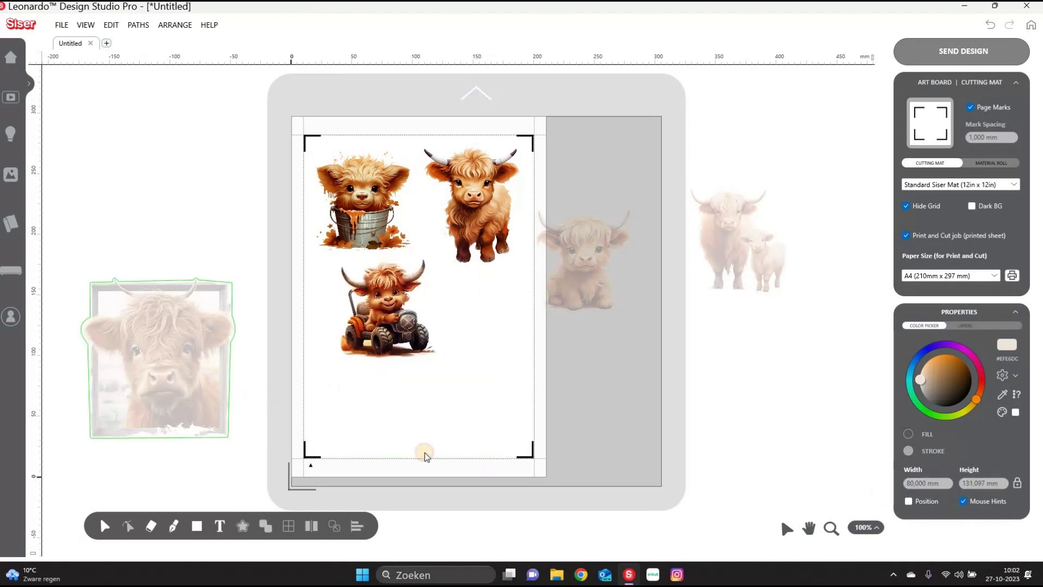
# - Set the framed cow's width to 80 mm
pyautogui.press('Tab')
pyautogui.moveTo(946, 482); pyautogui.dragTo(906, 482)
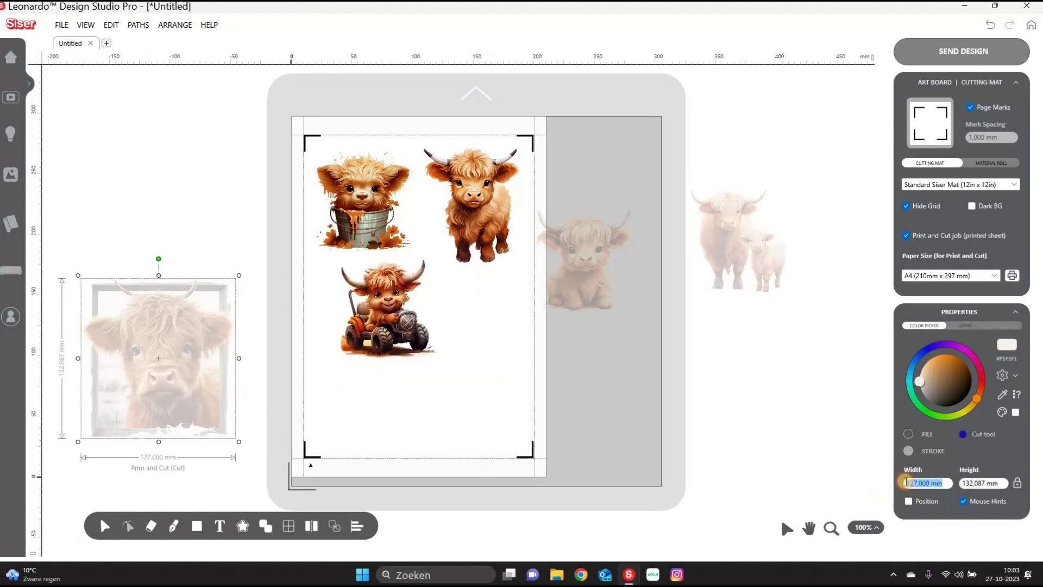
pyautogui.write('80')
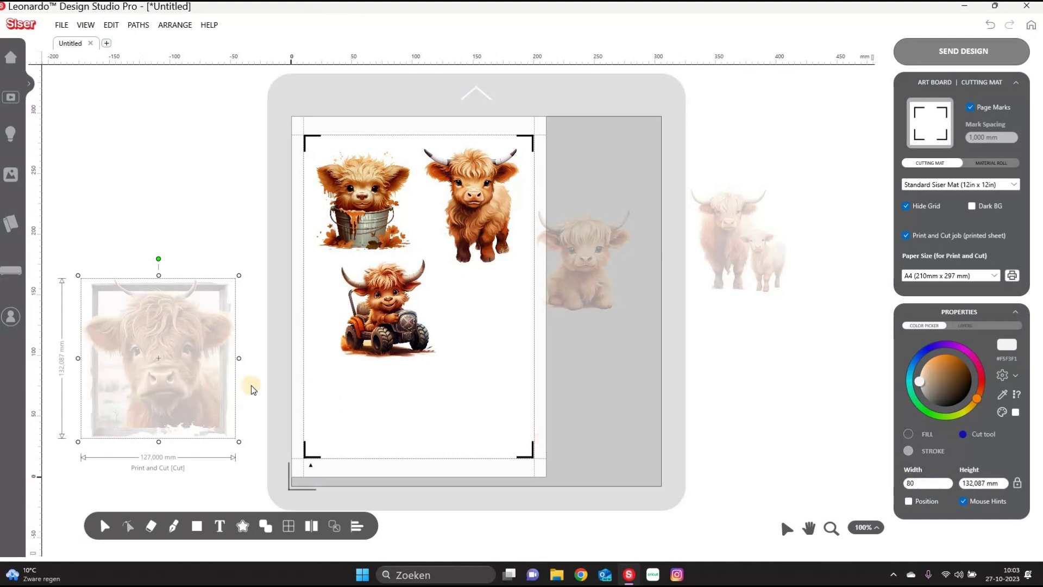
pyautogui.click(201, 382)
# - Place the framed cow at the sheet's lower left below the tractor cow, and the cow-and-calf image at lower right below the sitting calf
pyautogui.moveTo(156, 340); pyautogui.dragTo(385, 410)
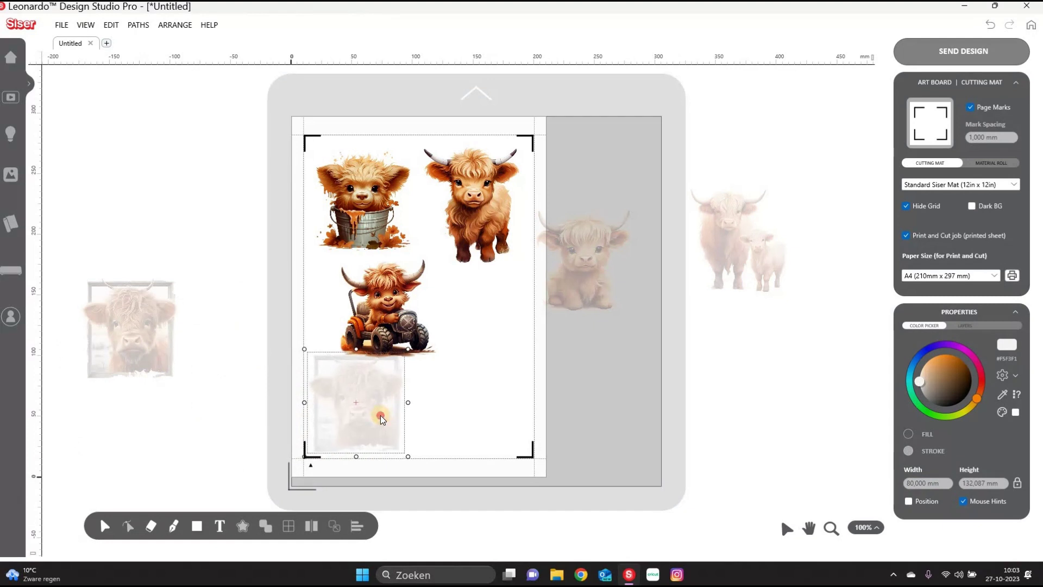
pyautogui.click(391, 332)
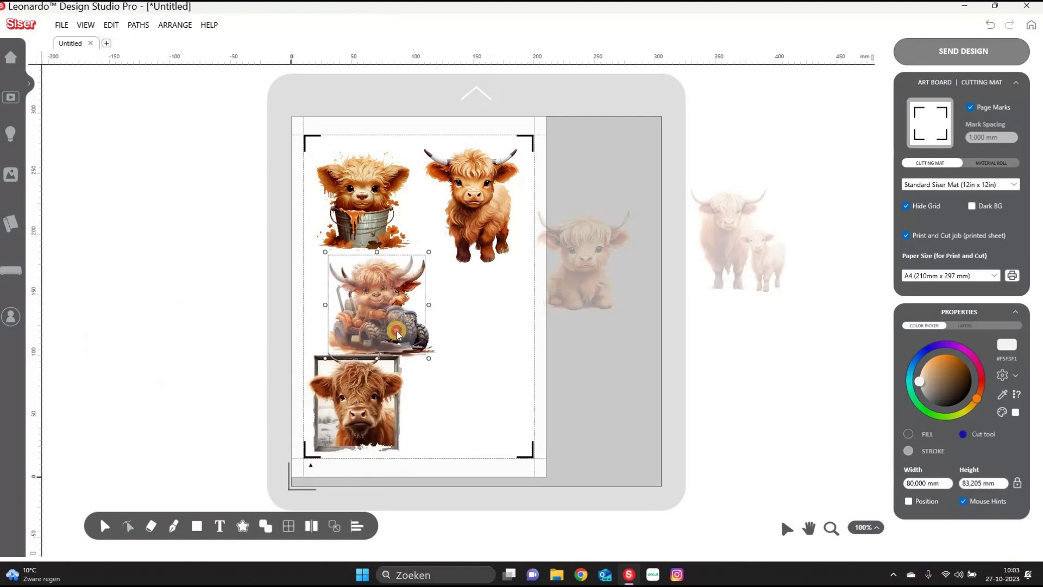
pyautogui.moveTo(760, 252); pyautogui.dragTo(495, 407)
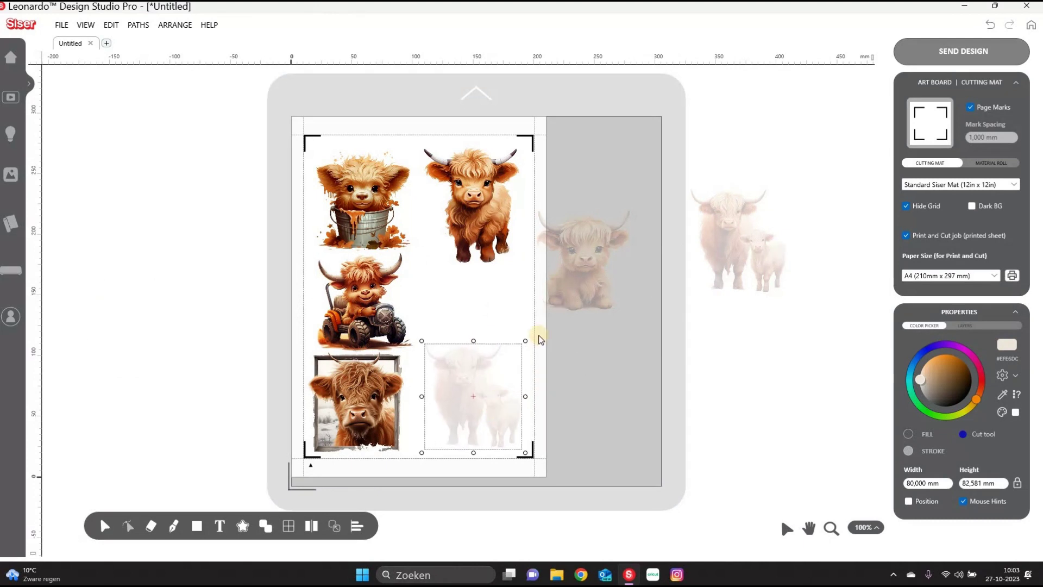
pyautogui.moveTo(585, 281); pyautogui.dragTo(481, 311)
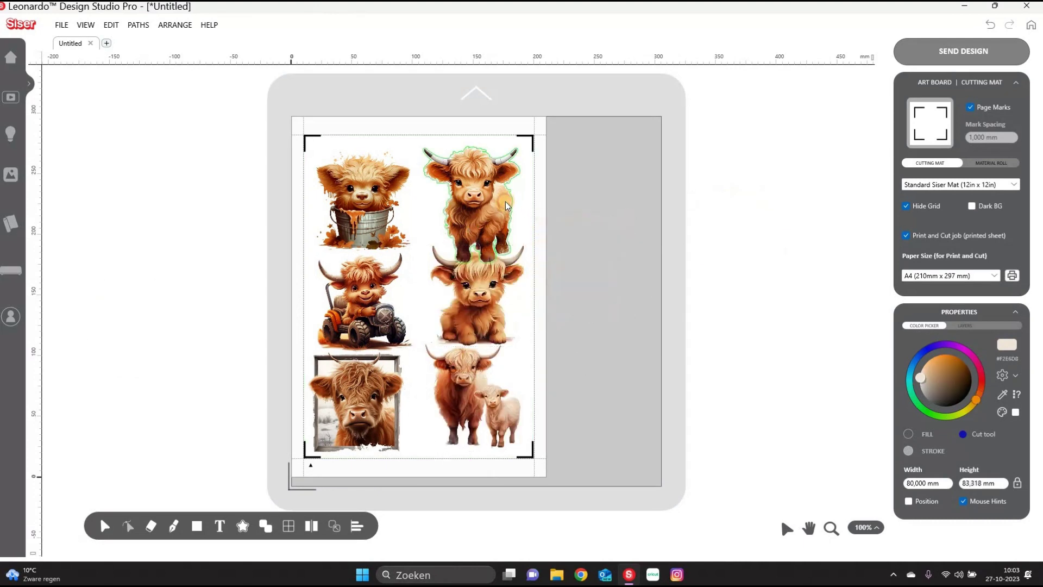
# - Nudge the bucket calf toward the sheet's upper-left corner and swap the positions of the tractor cow and the standing calf
pyautogui.moveTo(505, 205); pyautogui.dragTo(505, 205)
pyautogui.moveTo(424, 202); pyautogui.dragTo(384, 239)
pyautogui.moveTo(364, 299); pyautogui.dragTo(626, 236)
pyautogui.moveTo(507, 204); pyautogui.dragTo(408, 302)
pyautogui.moveTo(529, 216); pyautogui.dragTo(497, 216)
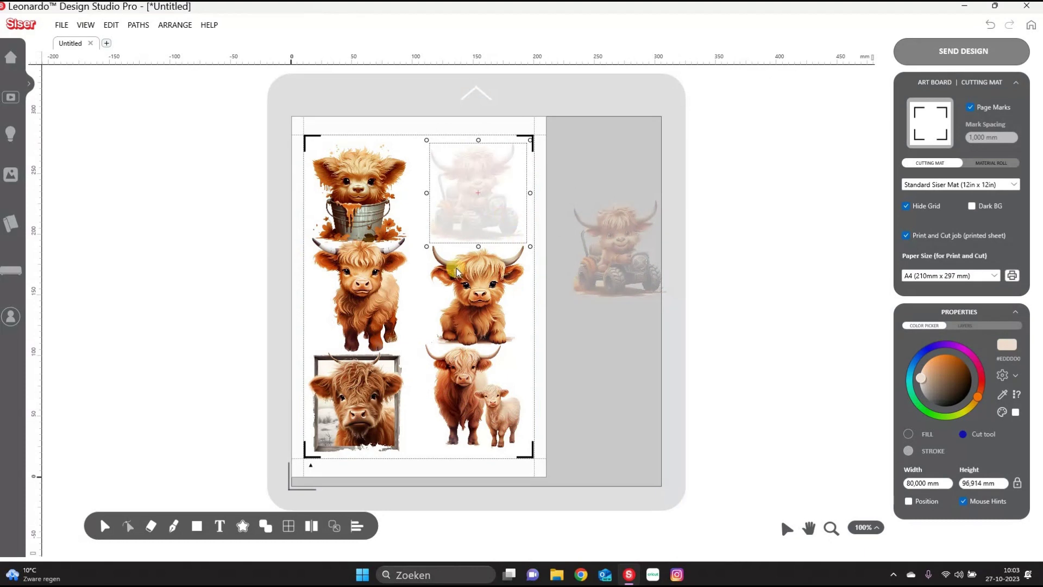
# - Set the standing calf's height to 80 mm
pyautogui.click(380, 295)
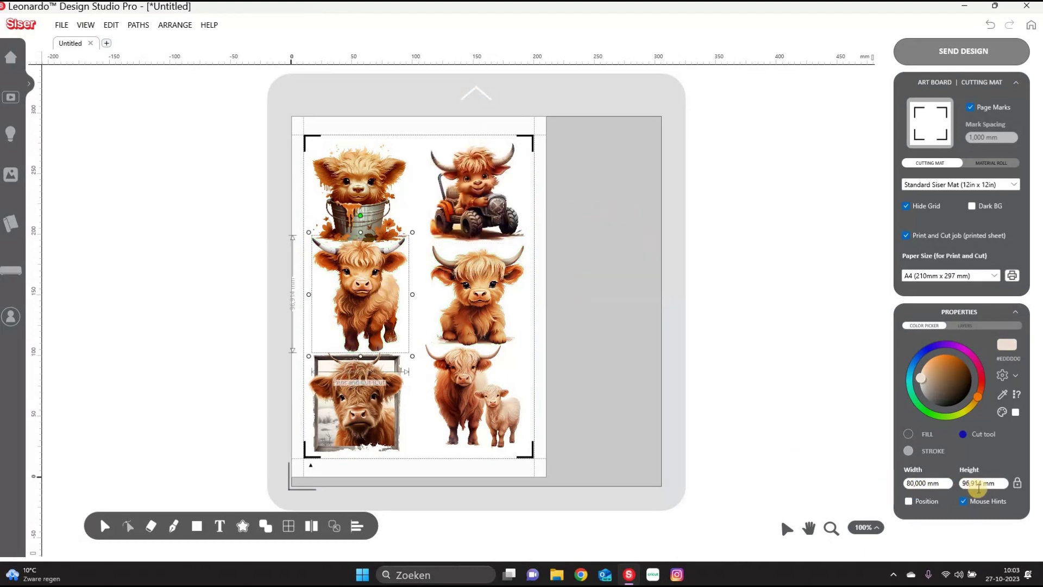
pyautogui.click(999, 484)
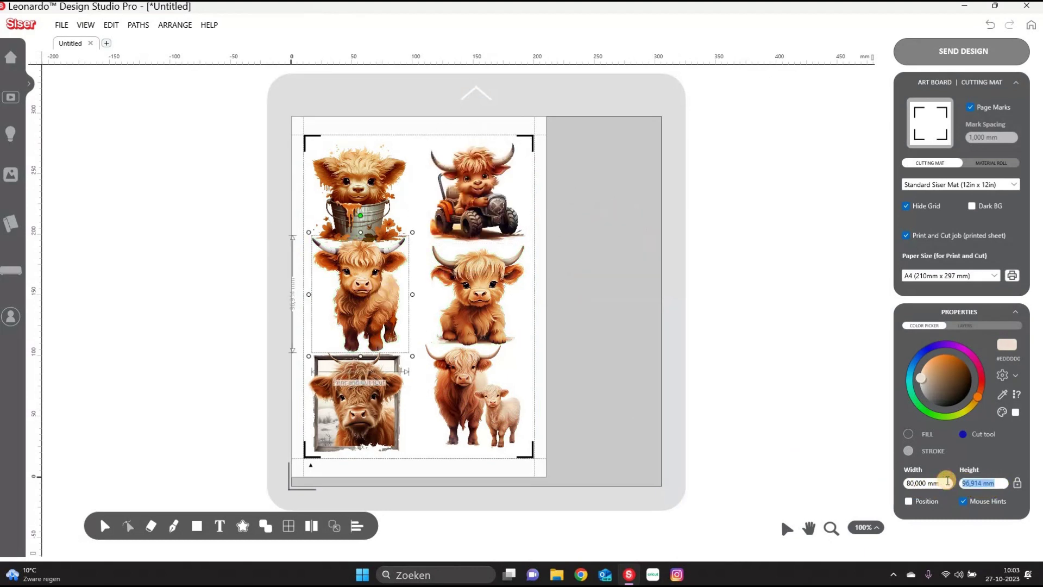
pyautogui.write('80')
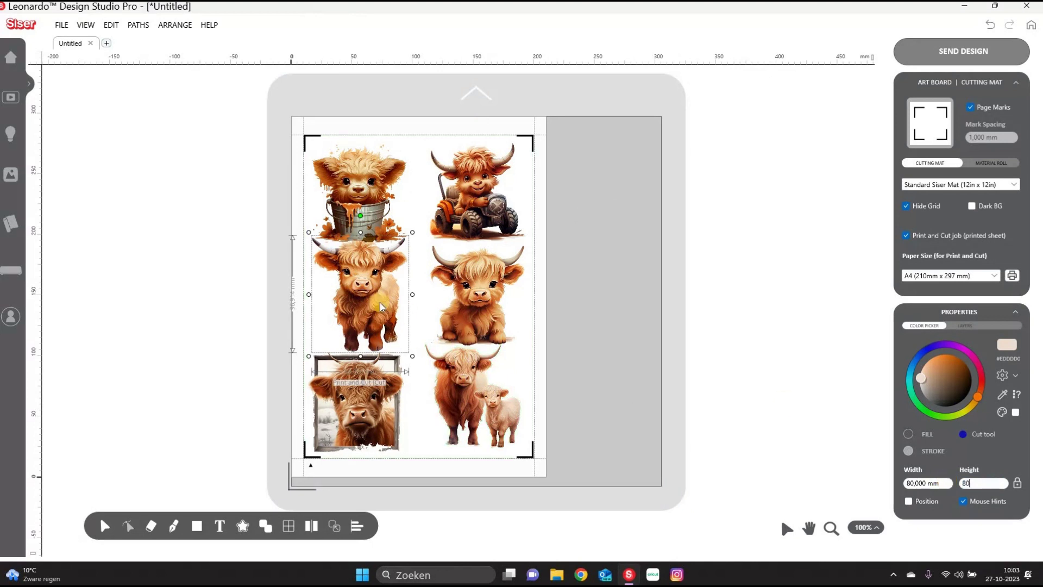
pyautogui.press('Return')
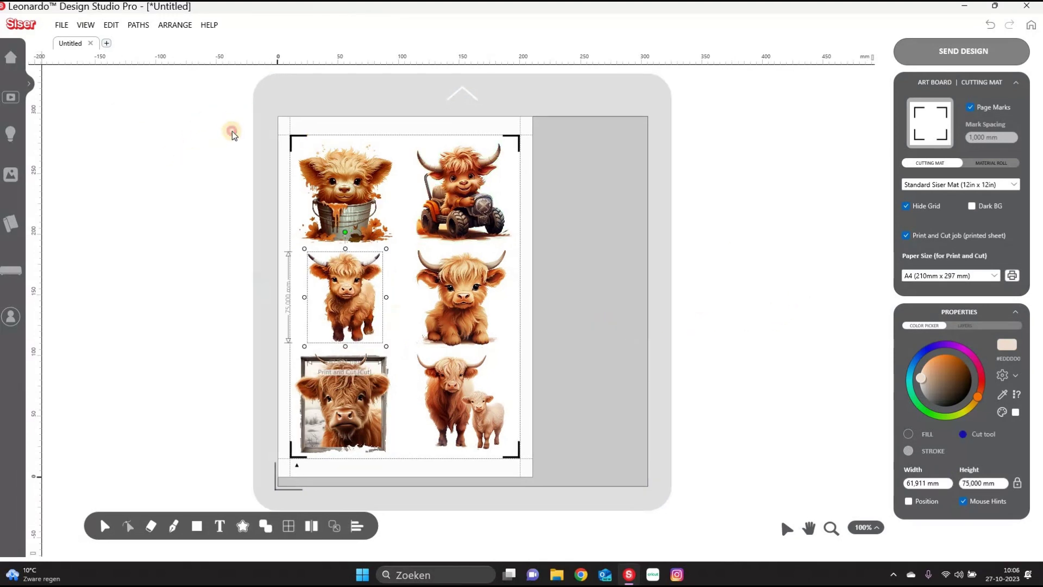
# - Select everything on the sheet, check its cutting contours in the Print and Cut send preview, and return to the design
pyautogui.moveTo(233, 132); pyautogui.dragTo(570, 484)
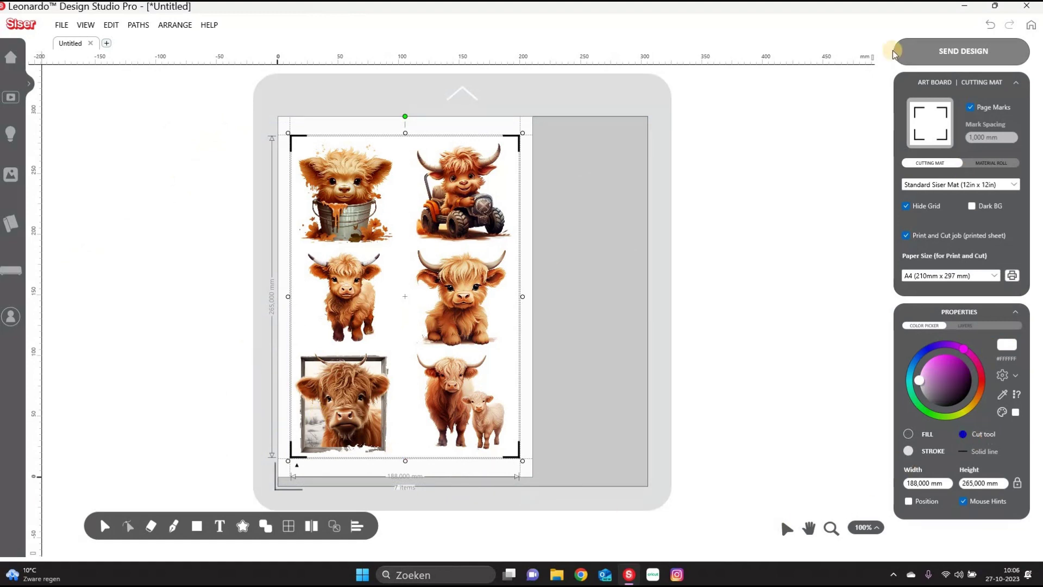
pyautogui.click(915, 52)
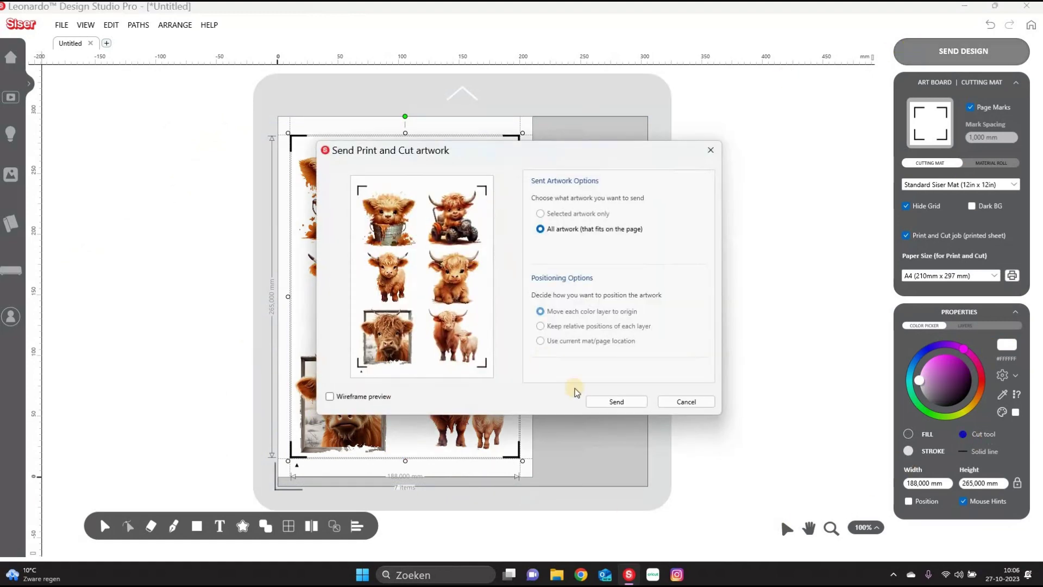
pyautogui.click(613, 402)
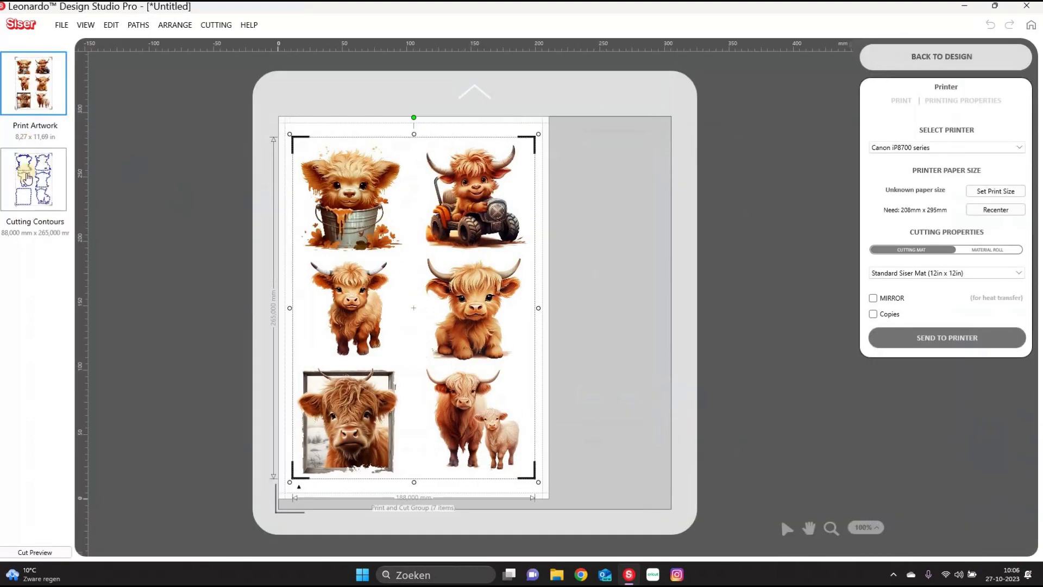
pyautogui.click(36, 194)
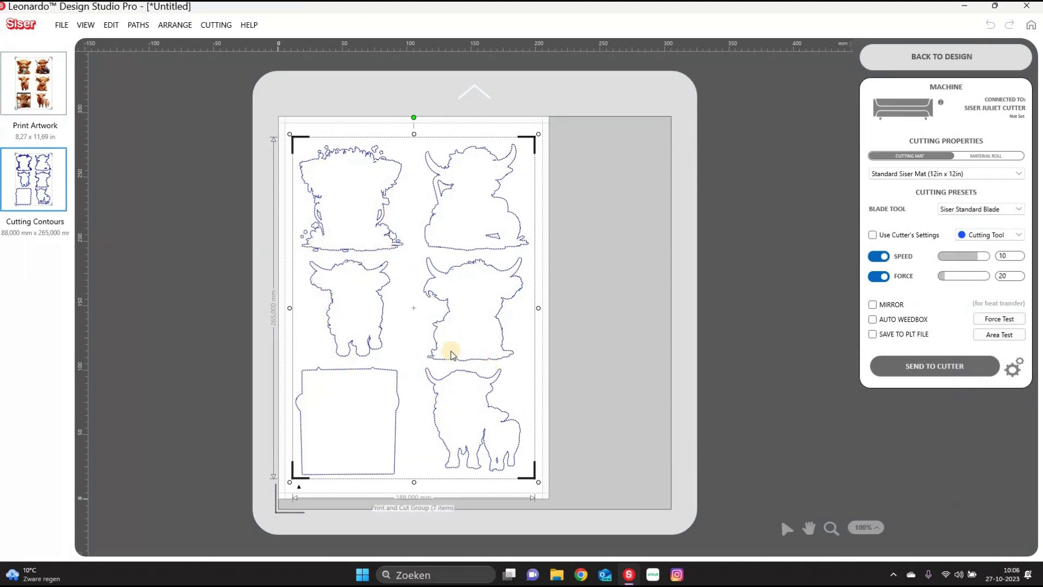
pyautogui.click(900, 65)
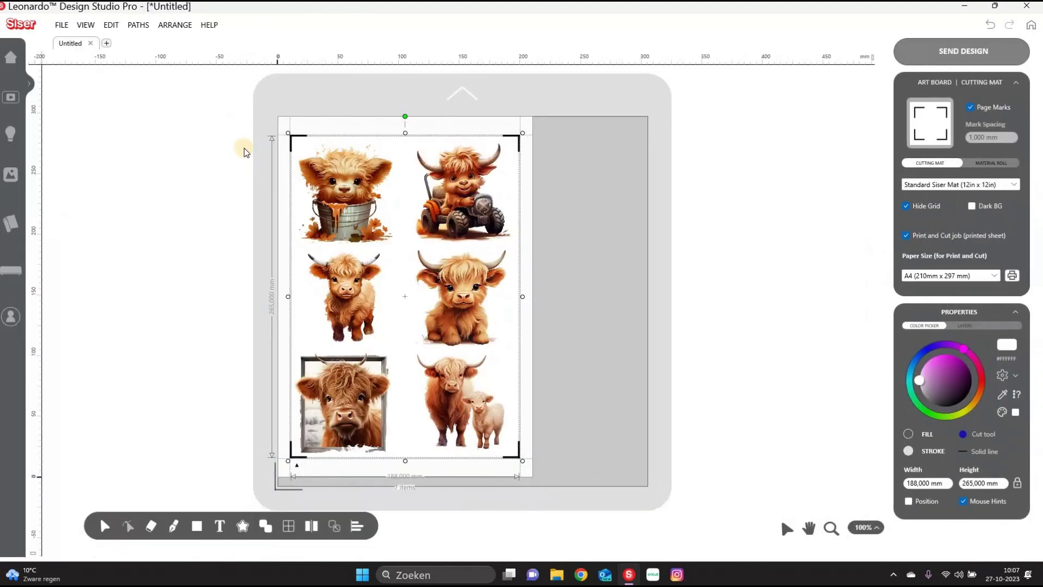
# - Build an editable cut-only contour around all six cow images with an offset of 2.9 mm
pyautogui.click(240, 526)
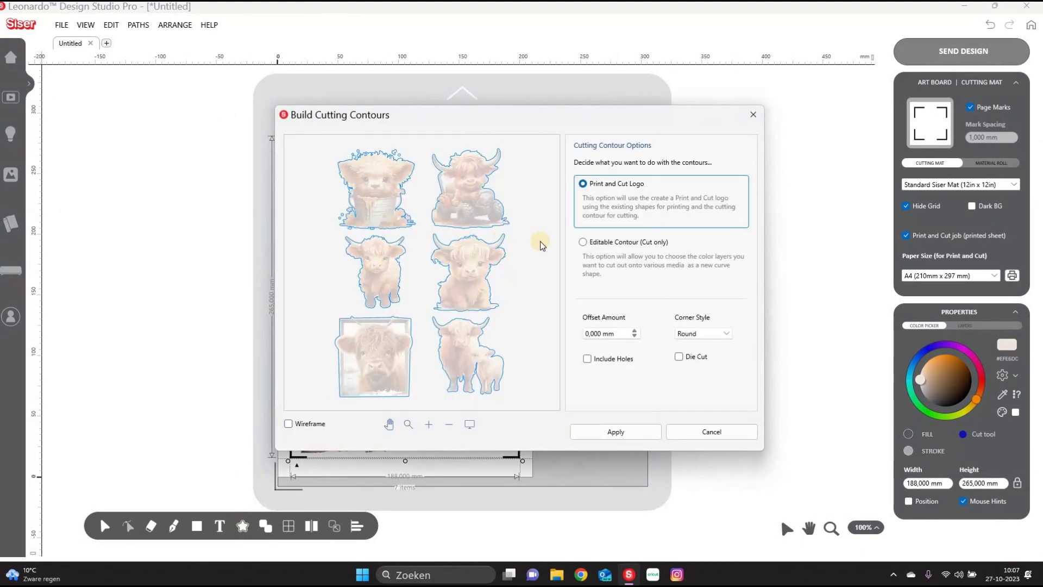
pyautogui.click(583, 242)
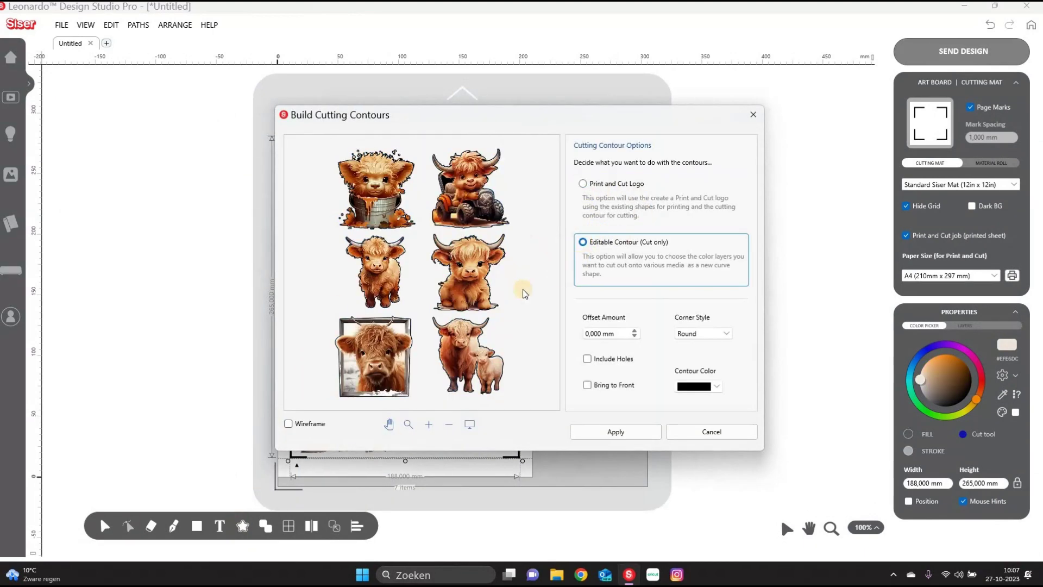
pyautogui.click(634, 334)
pyautogui.click(635, 334)
pyautogui.click(634, 334)
pyautogui.click(635, 333)
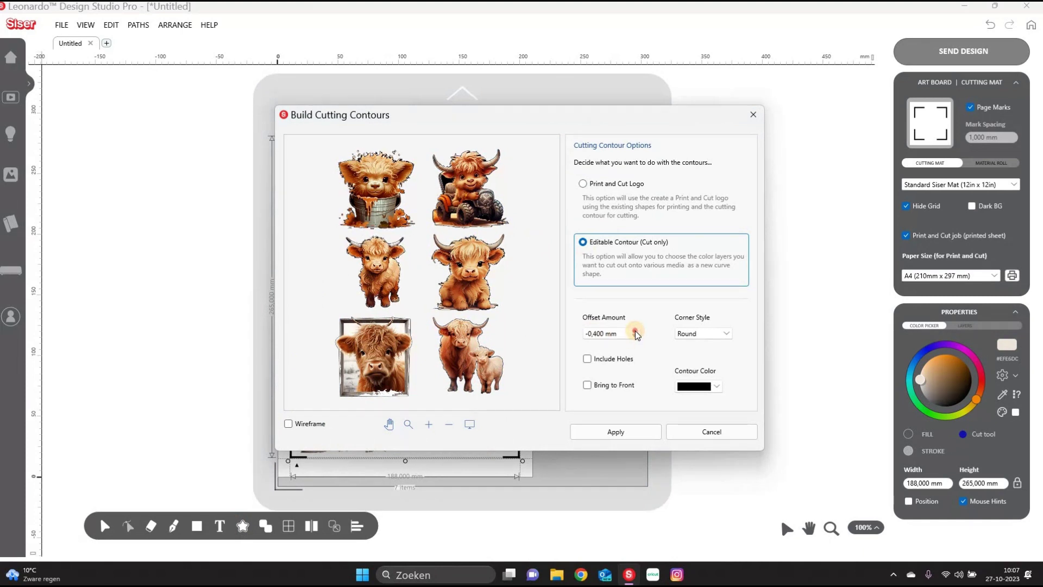
pyautogui.click(634, 330)
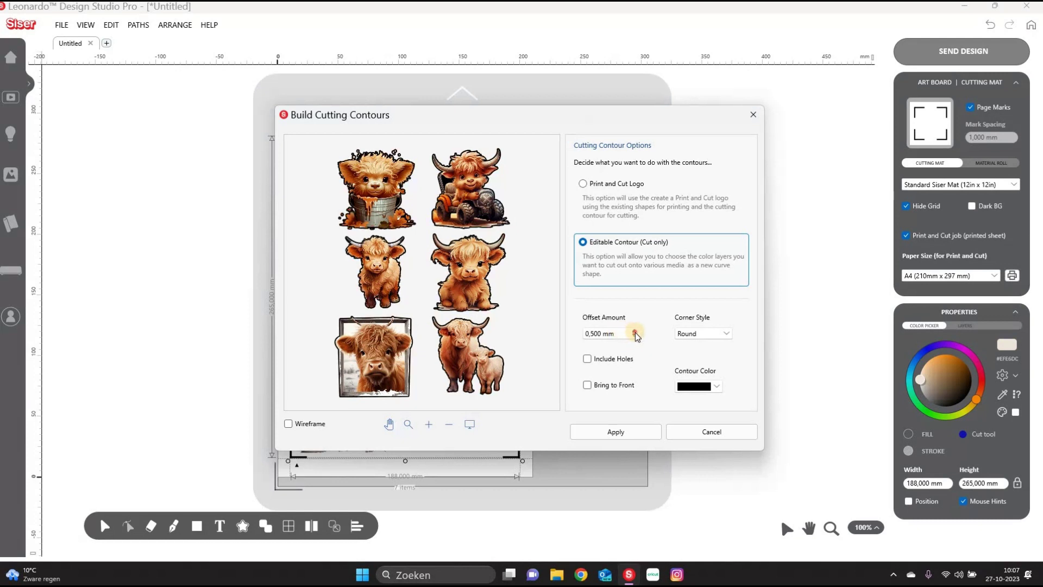
pyautogui.click(634, 332)
pyautogui.click(635, 332)
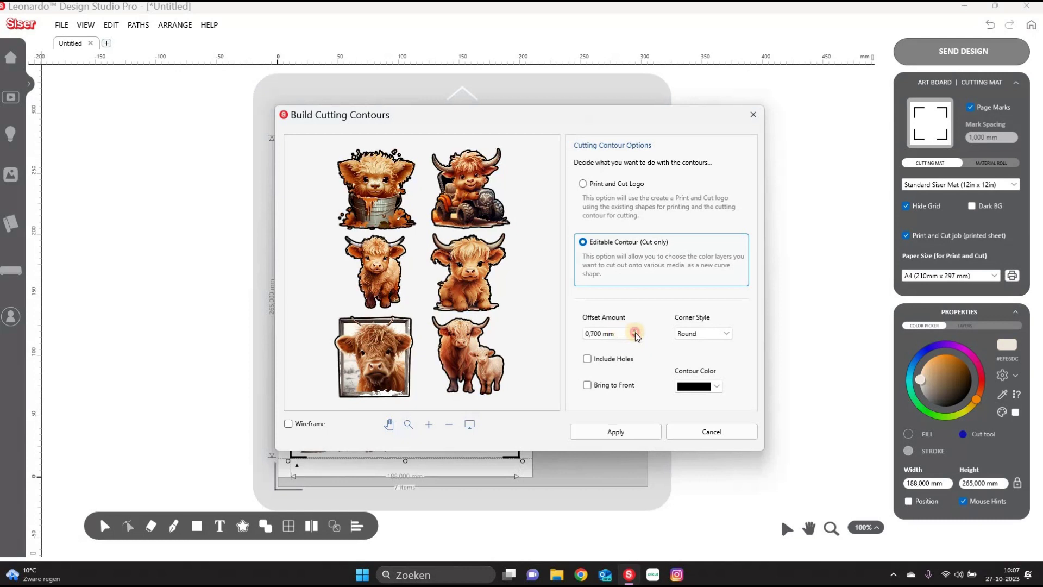
pyautogui.click(634, 332)
pyautogui.click(635, 332)
pyautogui.click(634, 332)
pyautogui.click(634, 332)
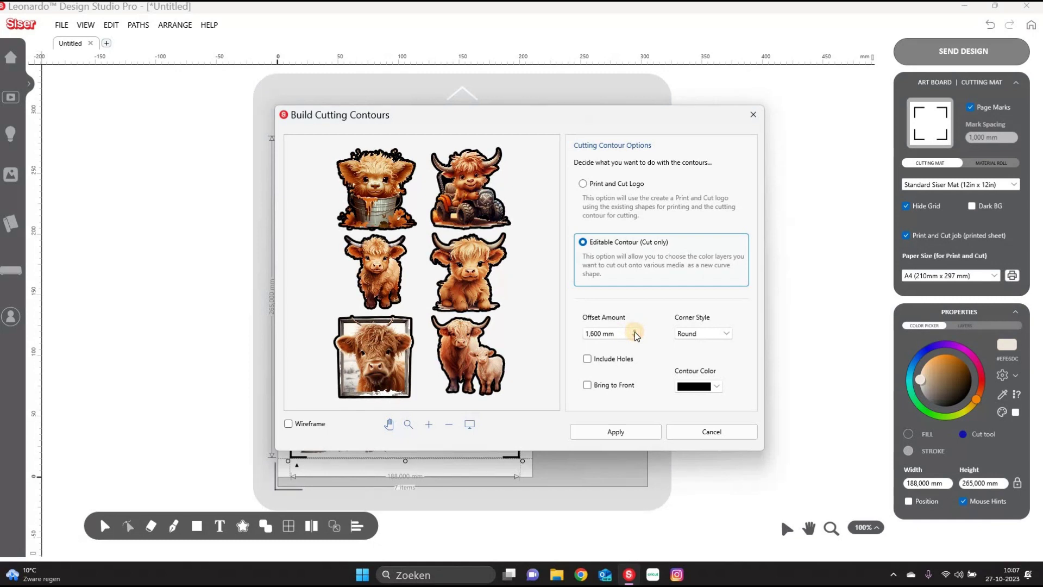
pyautogui.click(634, 332)
pyautogui.click(635, 332)
pyautogui.click(635, 332)
pyautogui.click(635, 332)
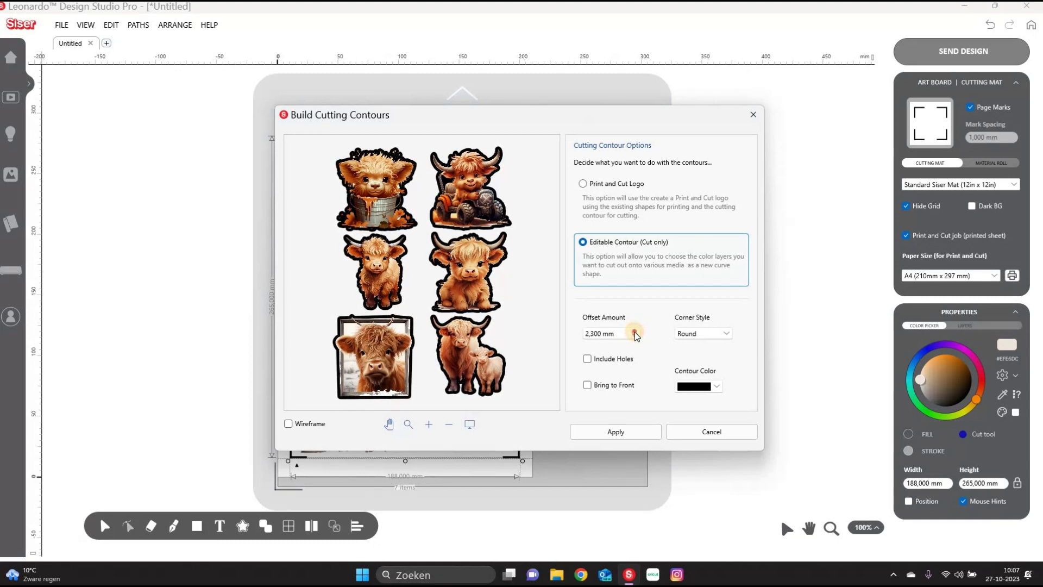
pyautogui.click(635, 332)
pyautogui.click(634, 332)
pyautogui.click(635, 332)
pyautogui.click(635, 332)
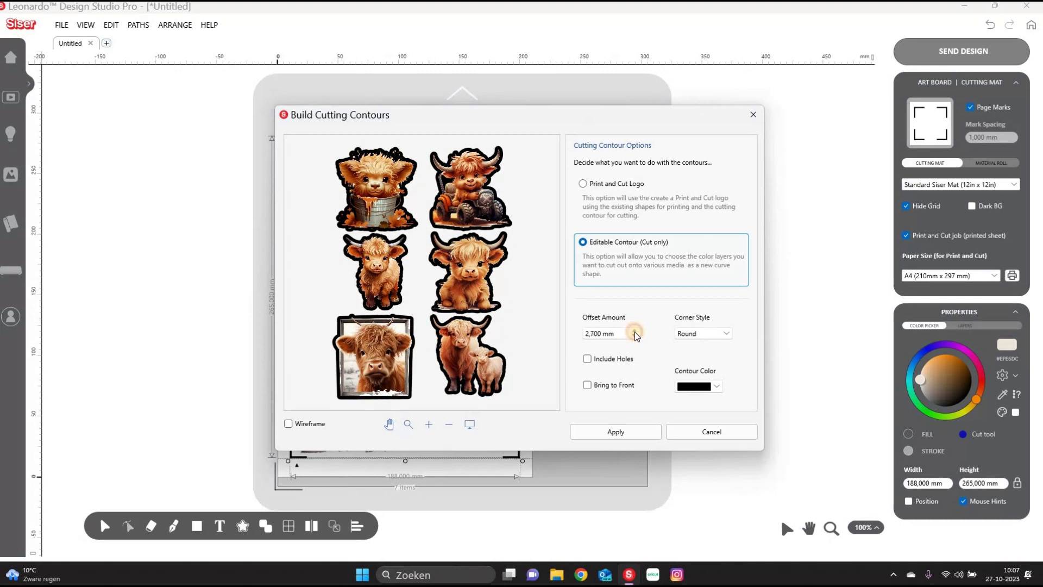
pyautogui.click(635, 332)
pyautogui.click(635, 332)
pyautogui.click(635, 331)
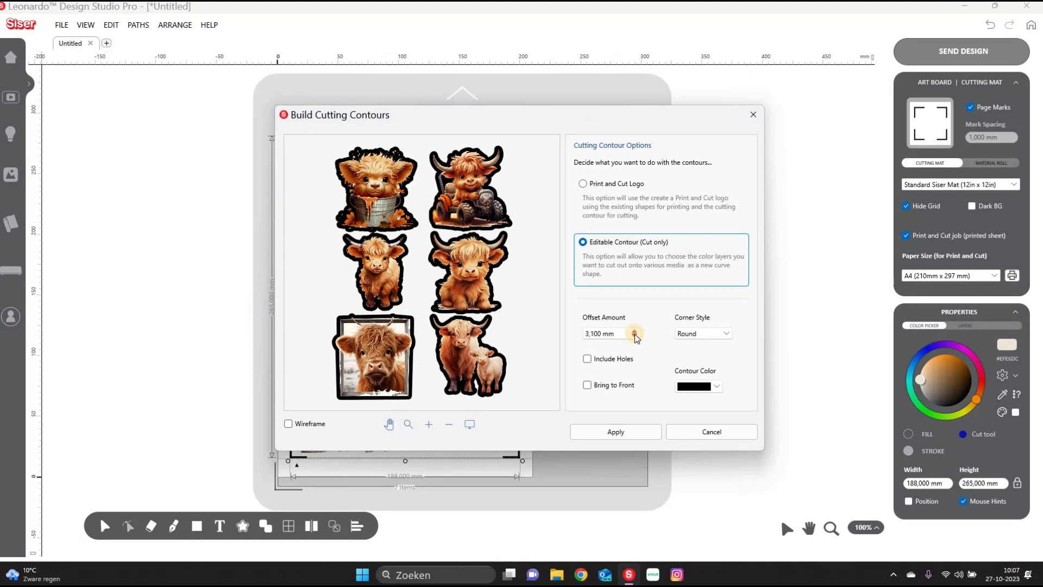
pyautogui.click(634, 335)
pyautogui.click(635, 334)
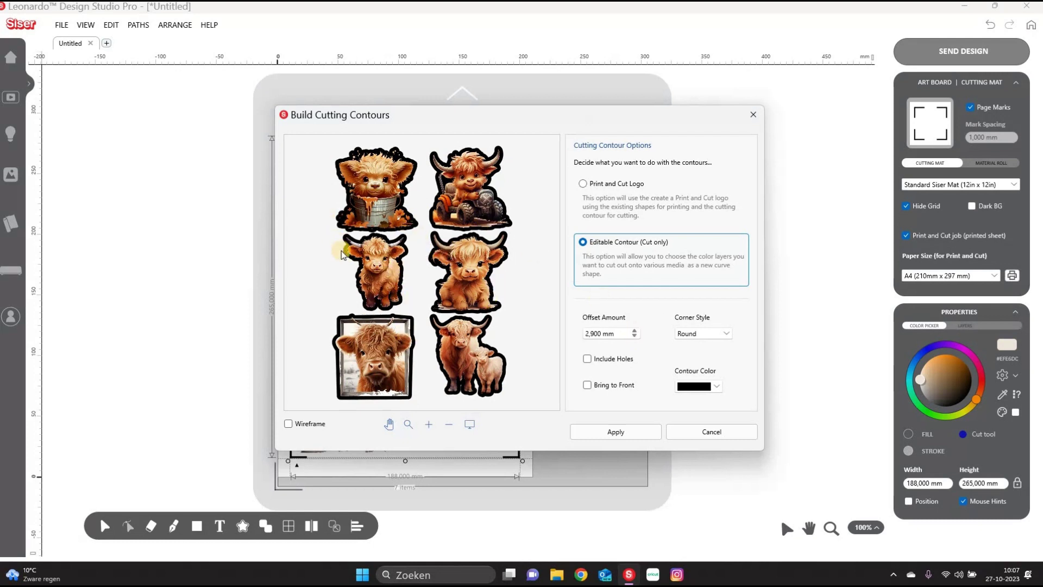
pyautogui.click(593, 433)
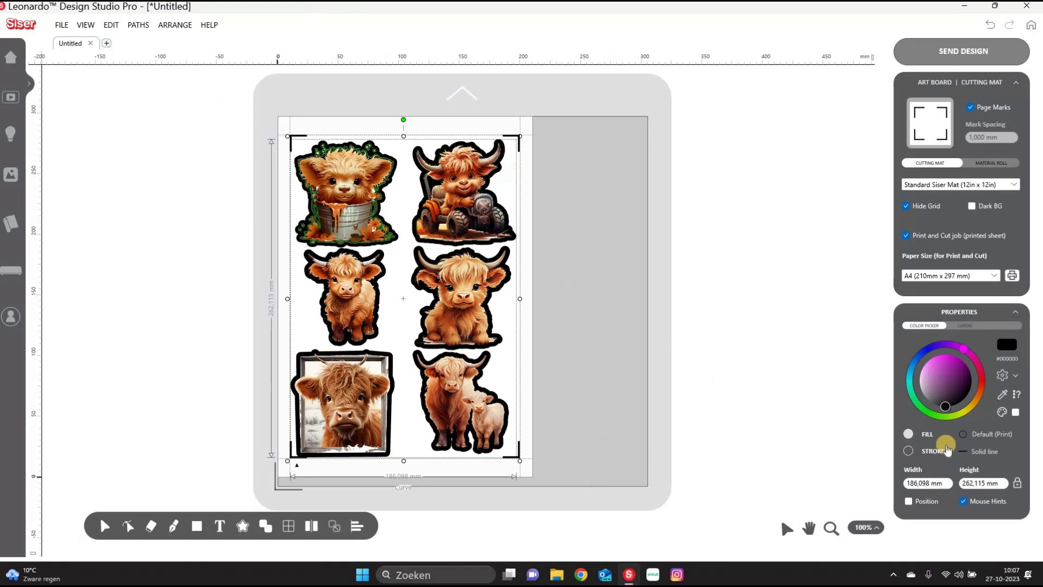
# - Assign the Full cut (perf) line type to the new outer contours and send all artwork for Print and Cut
pyautogui.click(982, 438)
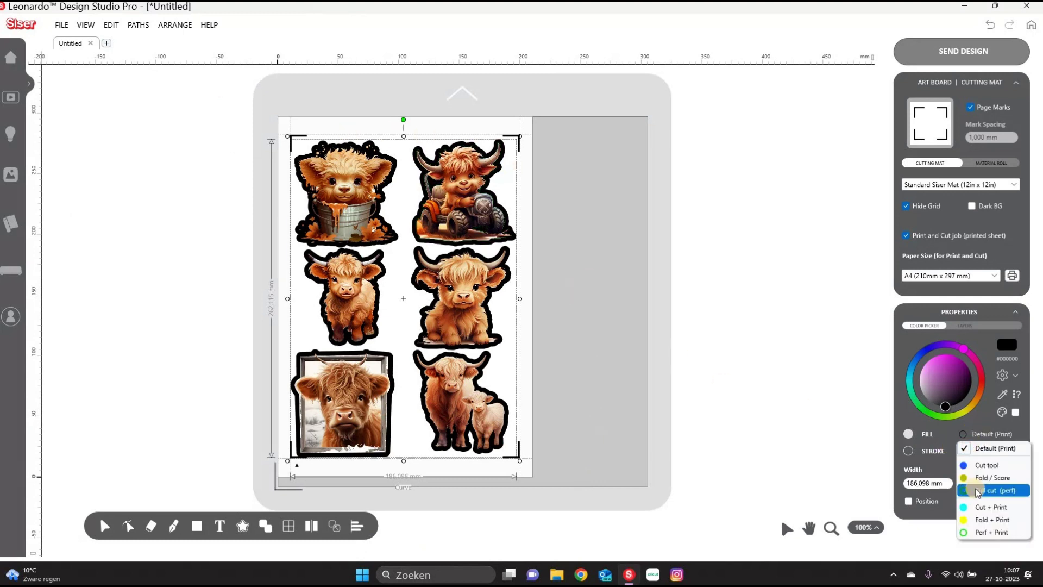
pyautogui.click(964, 489)
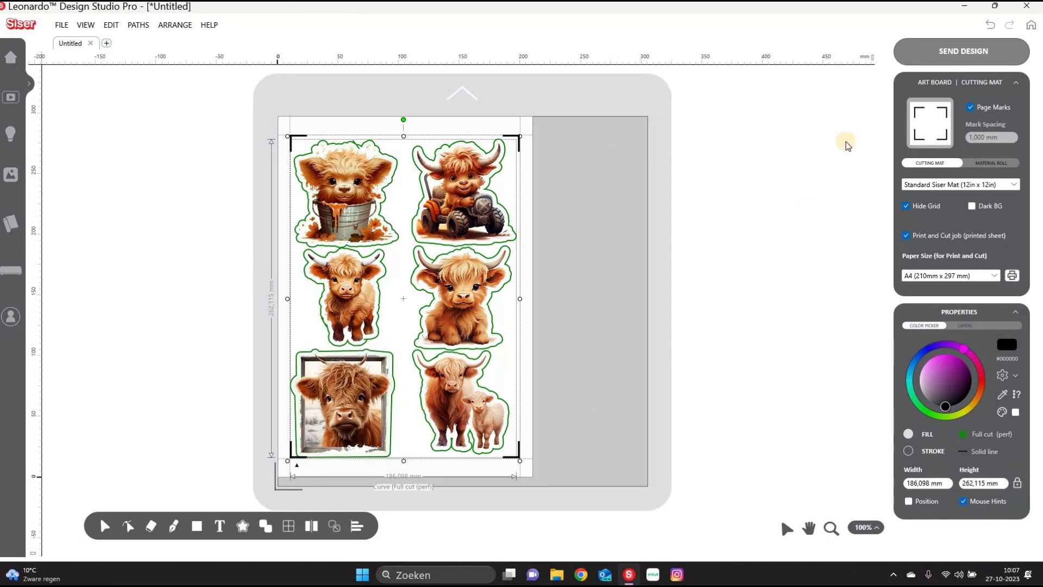
pyautogui.click(899, 56)
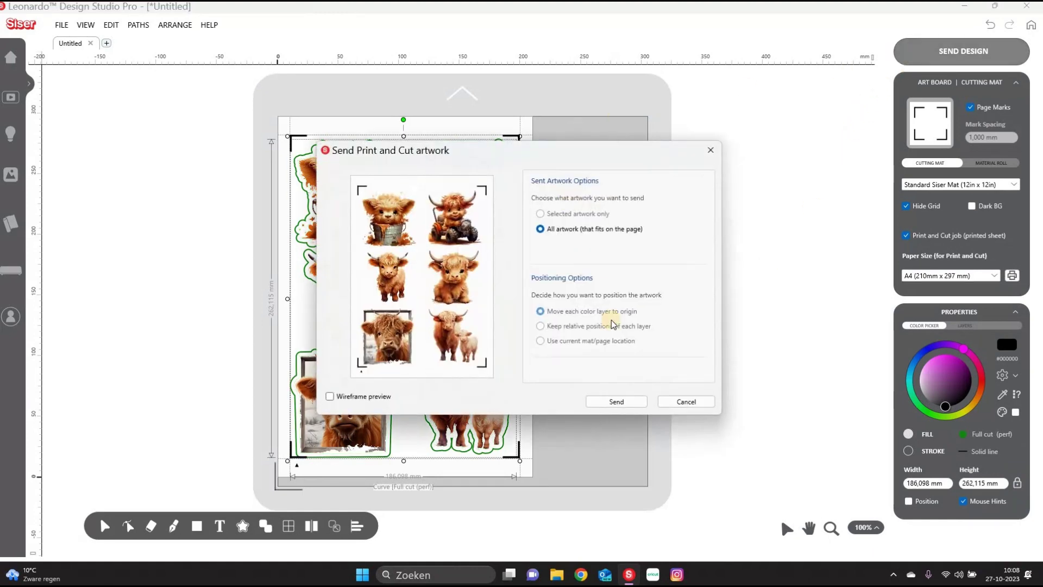
pyautogui.click(604, 403)
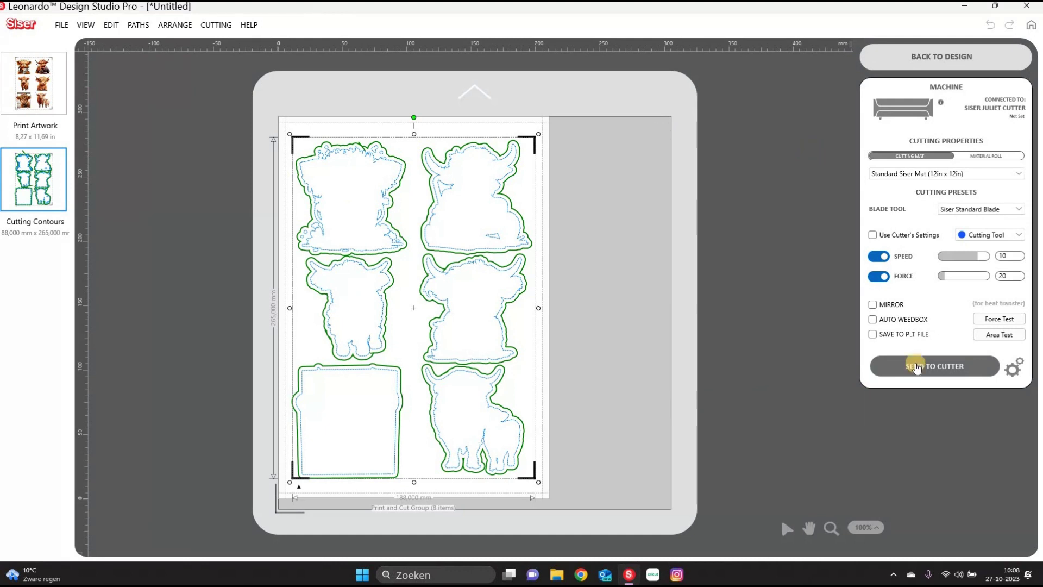
# - Print the artwork on the Canon iP8700 series (Kopie 1) printer in A4 portrait format
pyautogui.click(35, 83)
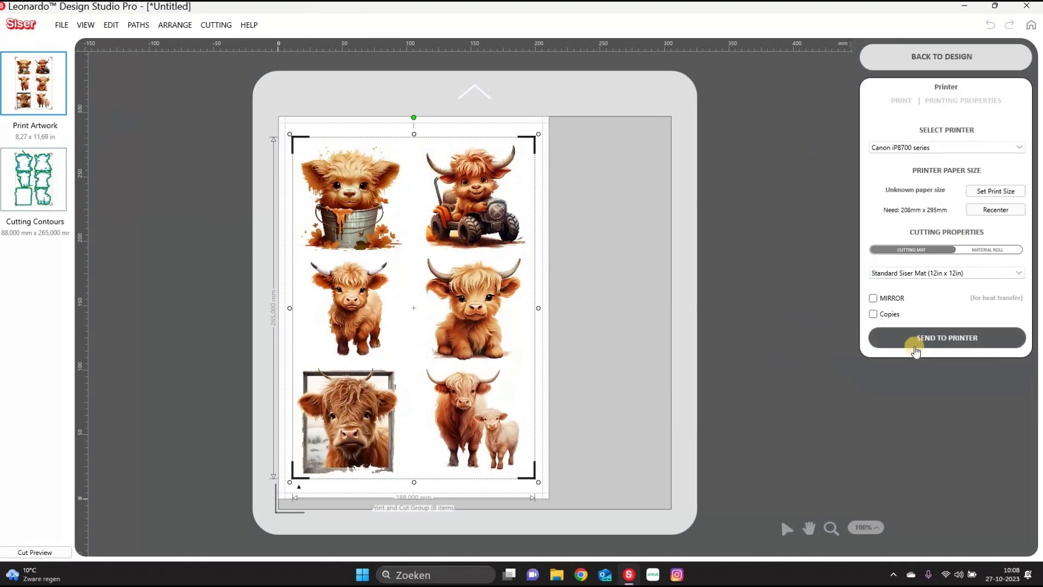
pyautogui.click(898, 147)
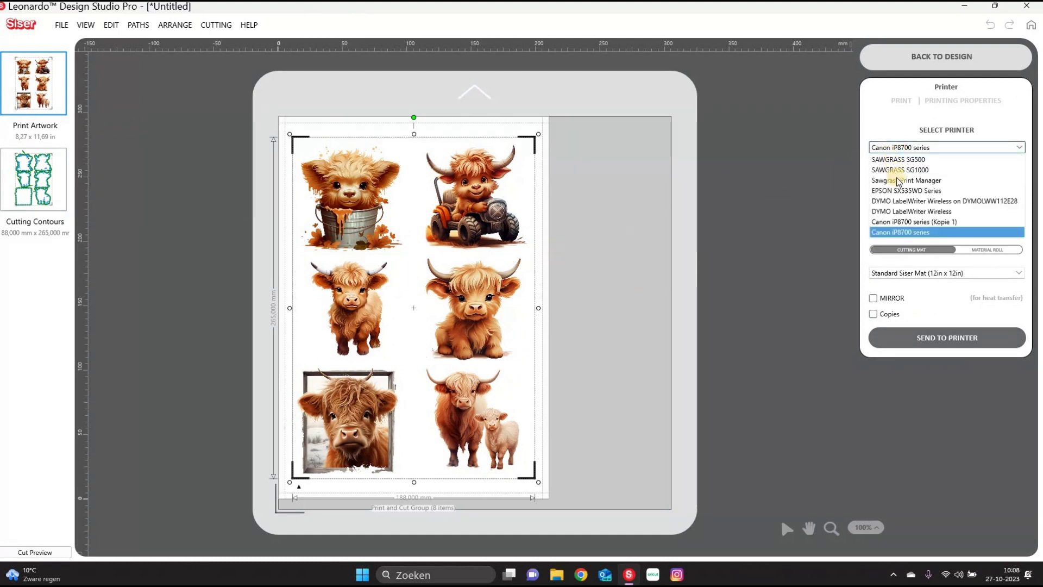
pyautogui.click(906, 223)
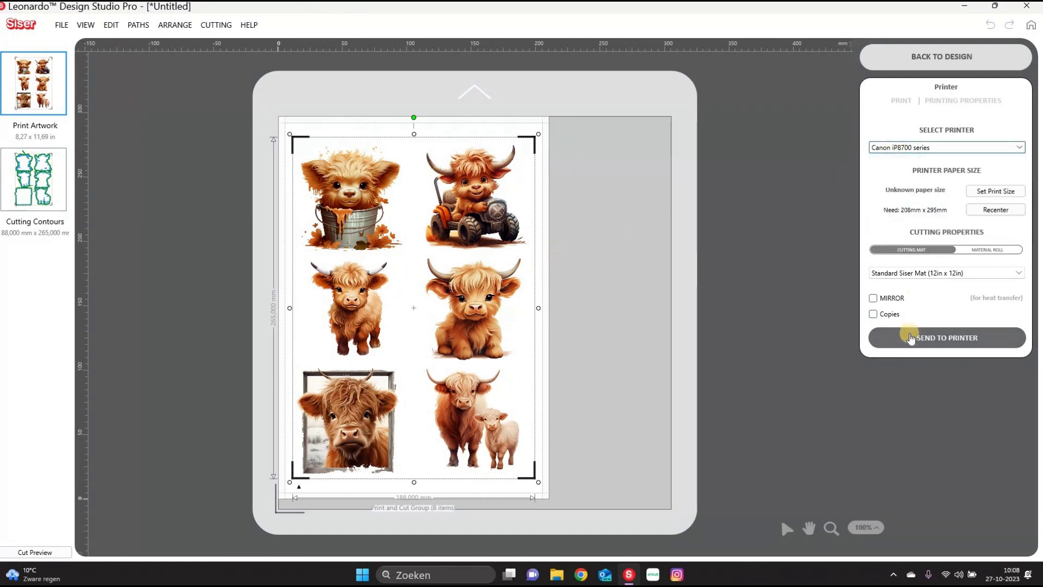
pyautogui.click(912, 338)
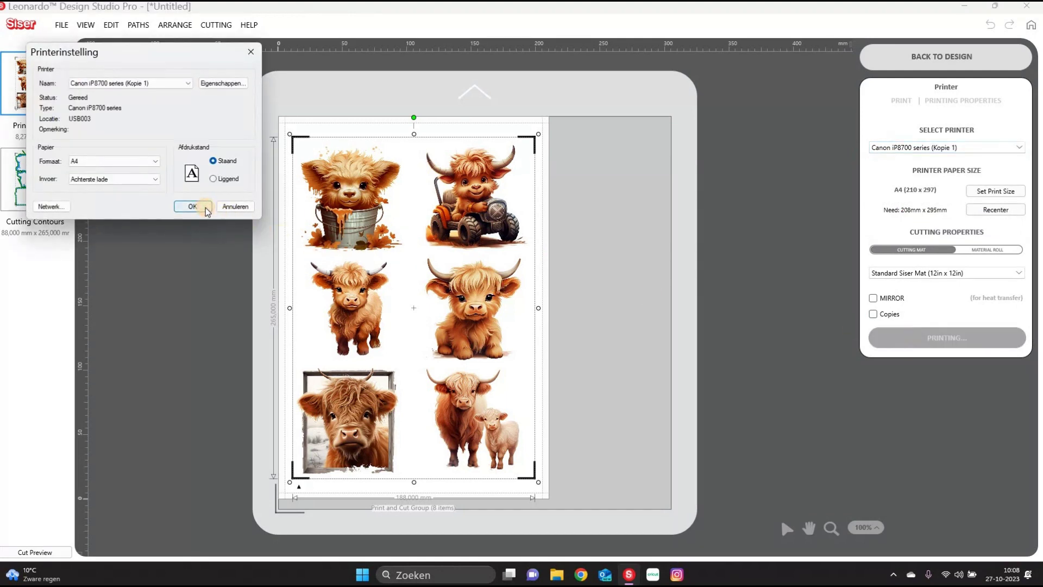
pyautogui.click(205, 208)
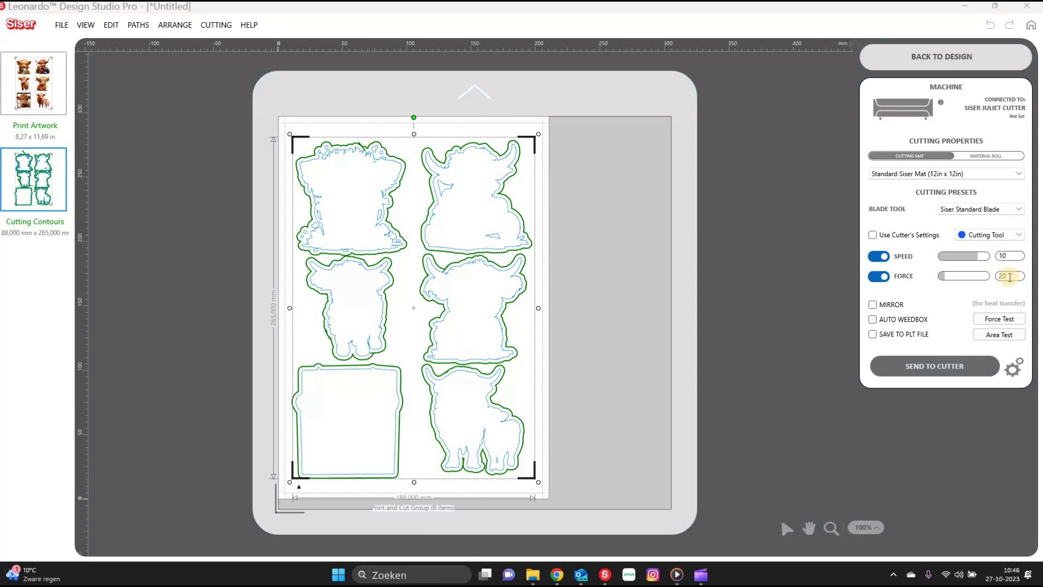
# - Check the cutter preset for Full Cut (perf), switch back to Cutting Tool, and send the cutting contours to the cutter
pyautogui.click(1015, 237)
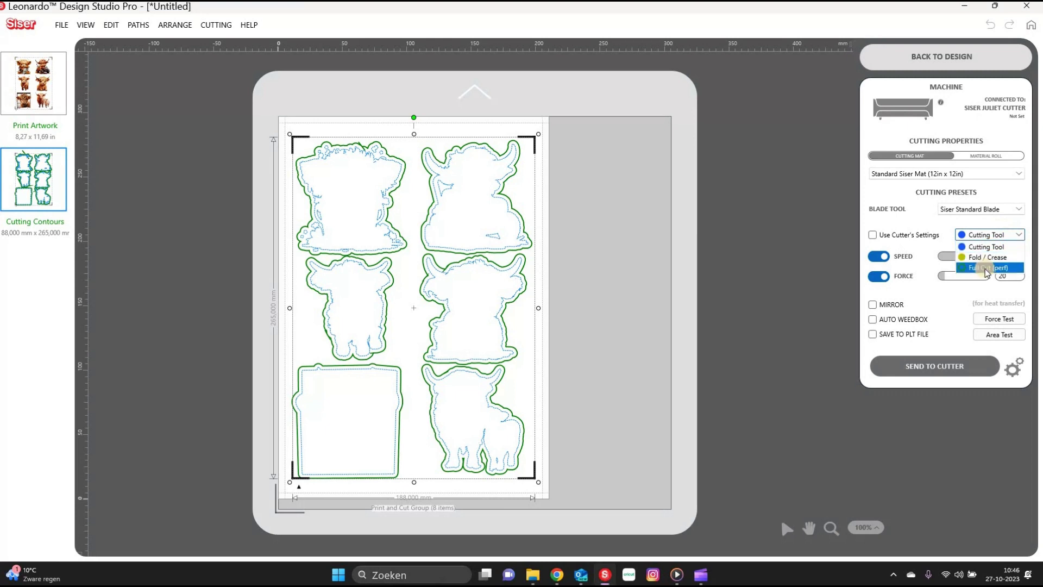
pyautogui.click(987, 268)
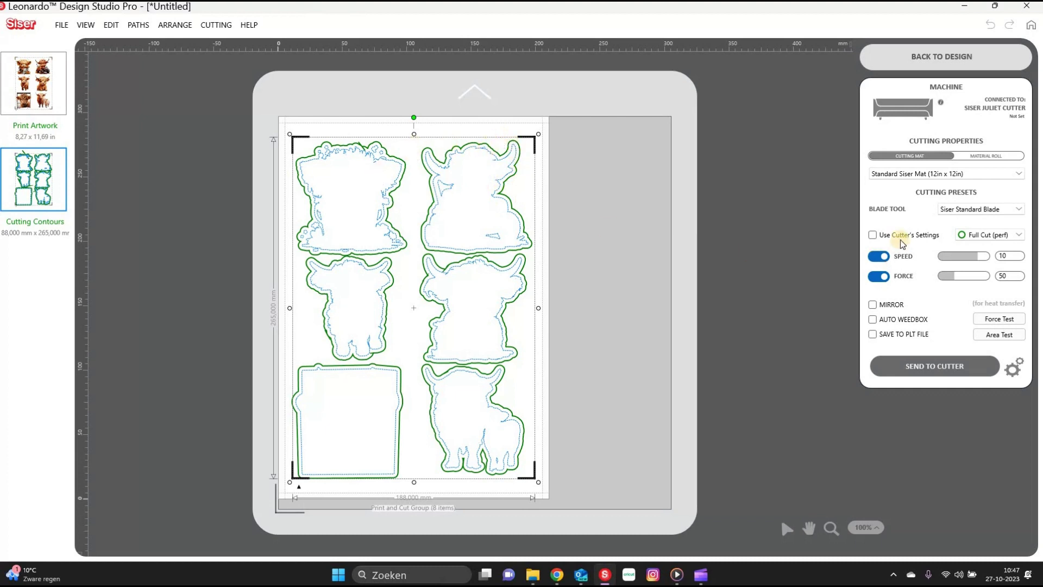
pyautogui.click(982, 236)
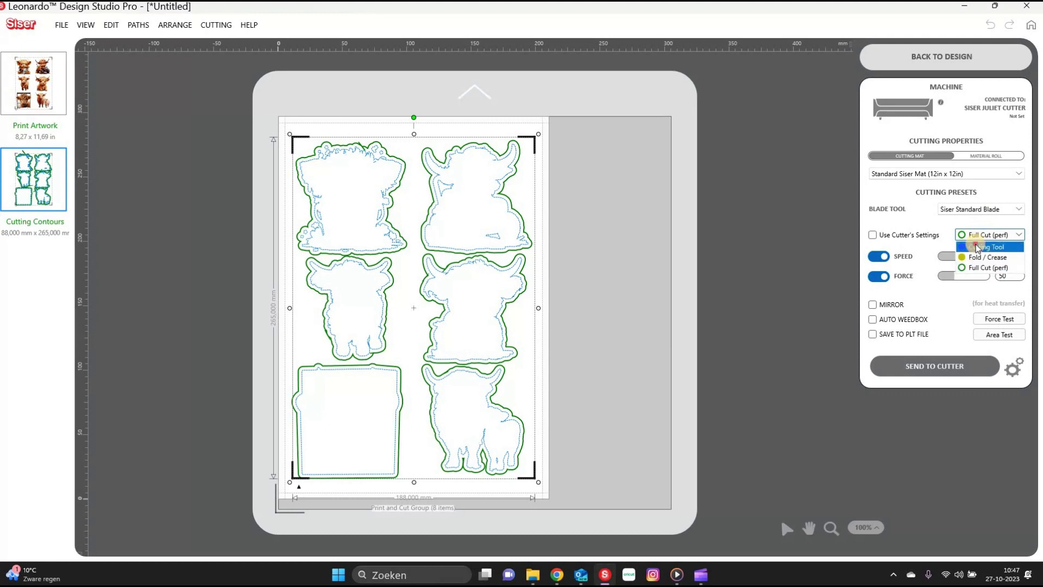
pyautogui.click(978, 247)
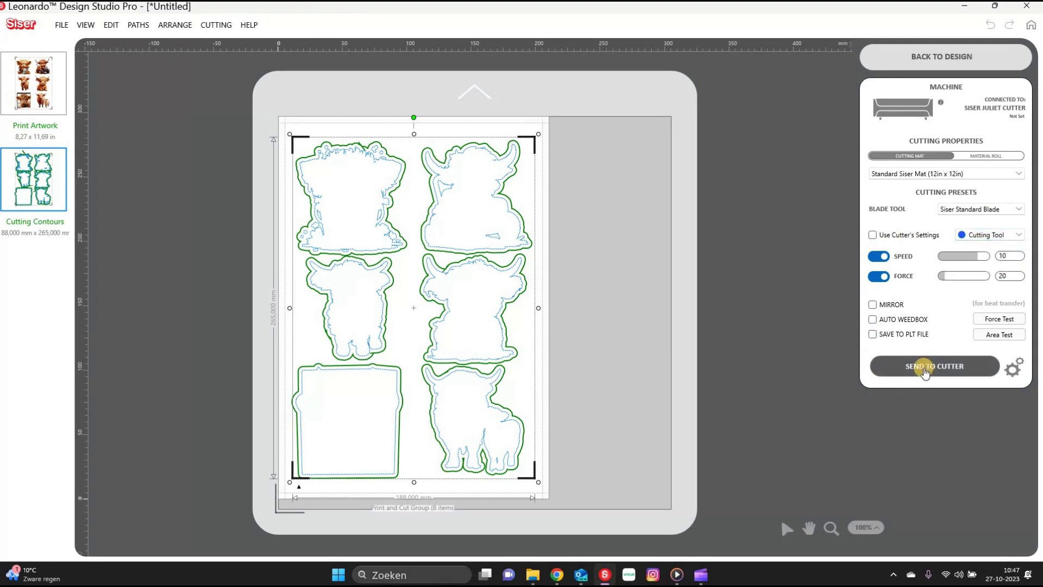
pyautogui.click(925, 367)
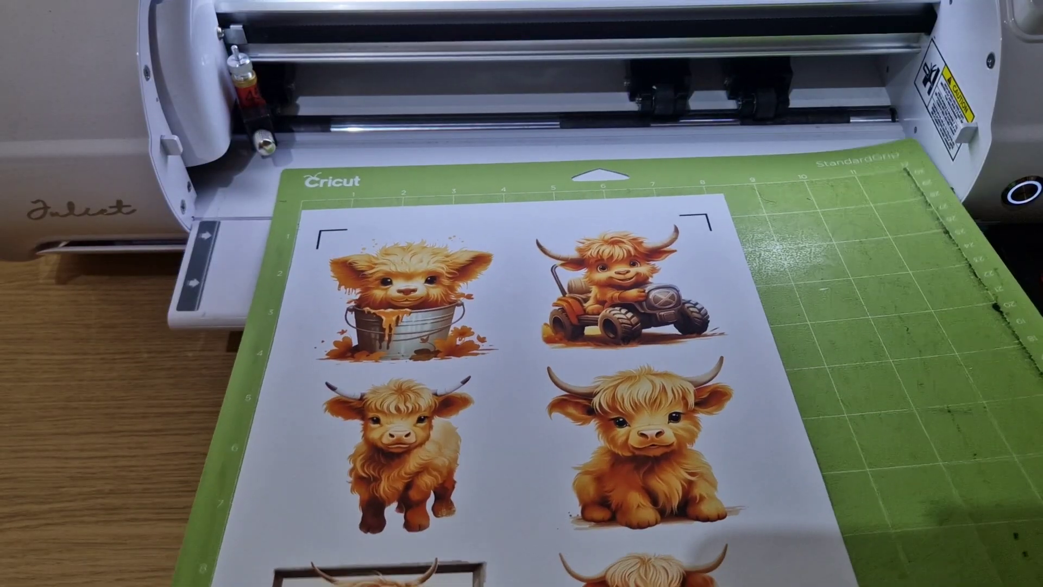